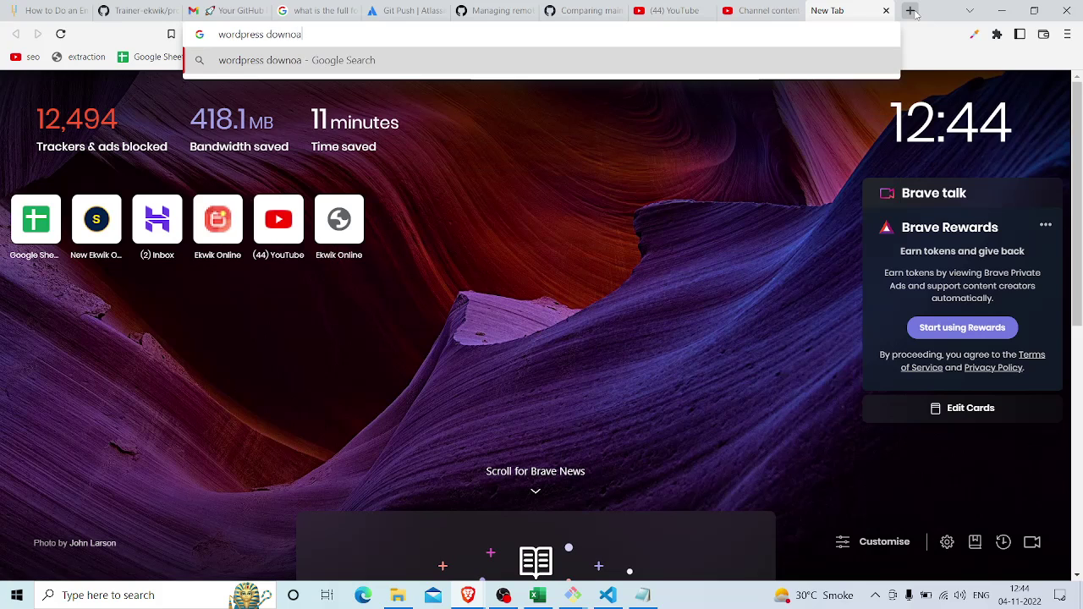
- Search the web for the WordPress download, open the official WordPress.org download page and review its download options
text(ld)
key(Return)
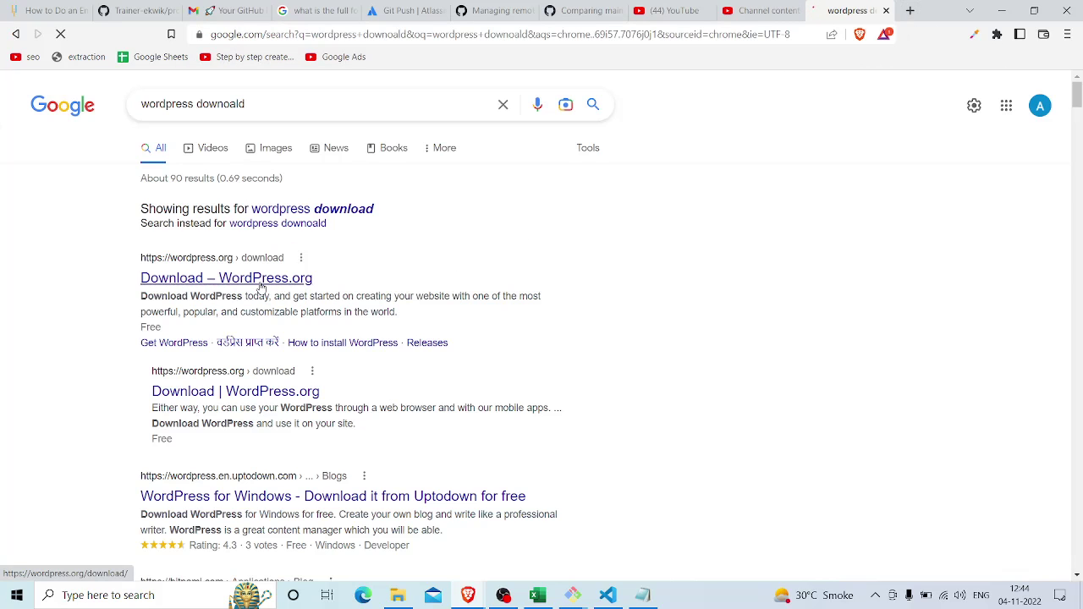
click(261, 286)
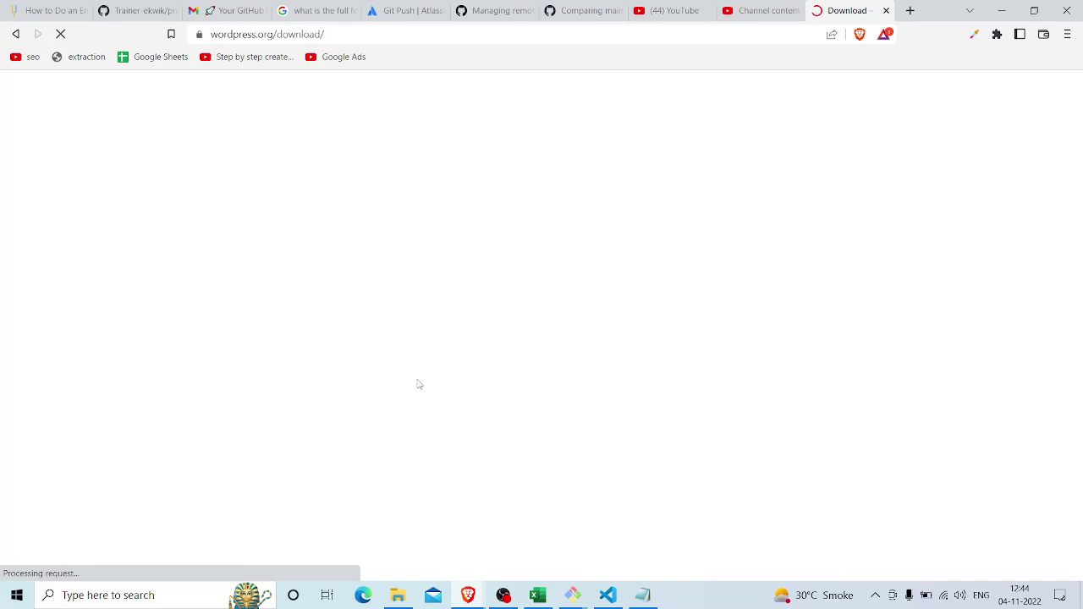
scroll(418, 384, down, 20)
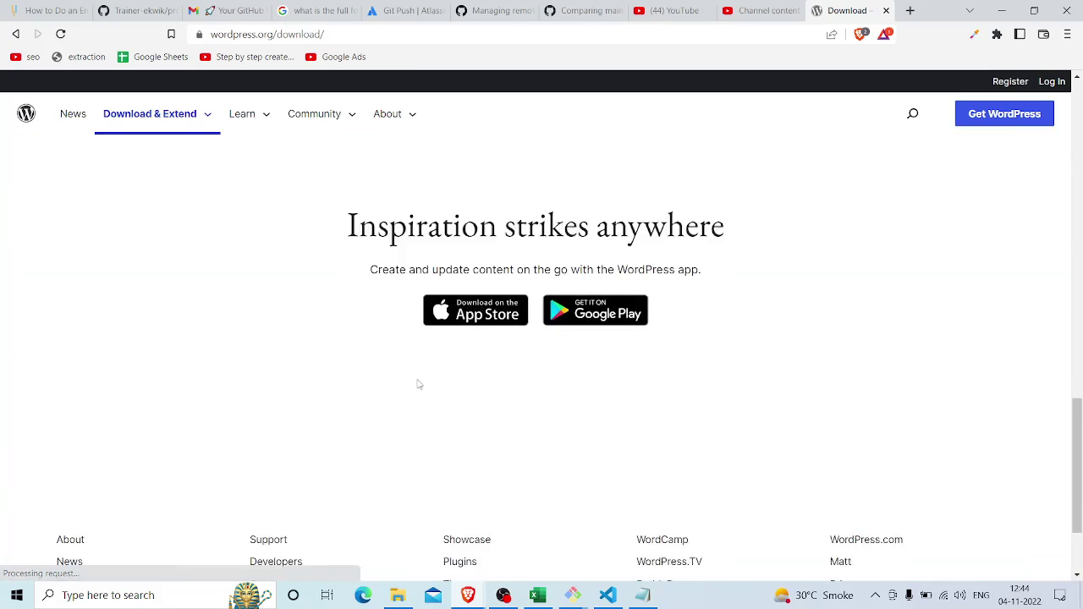
scroll(417, 384, up, 15)
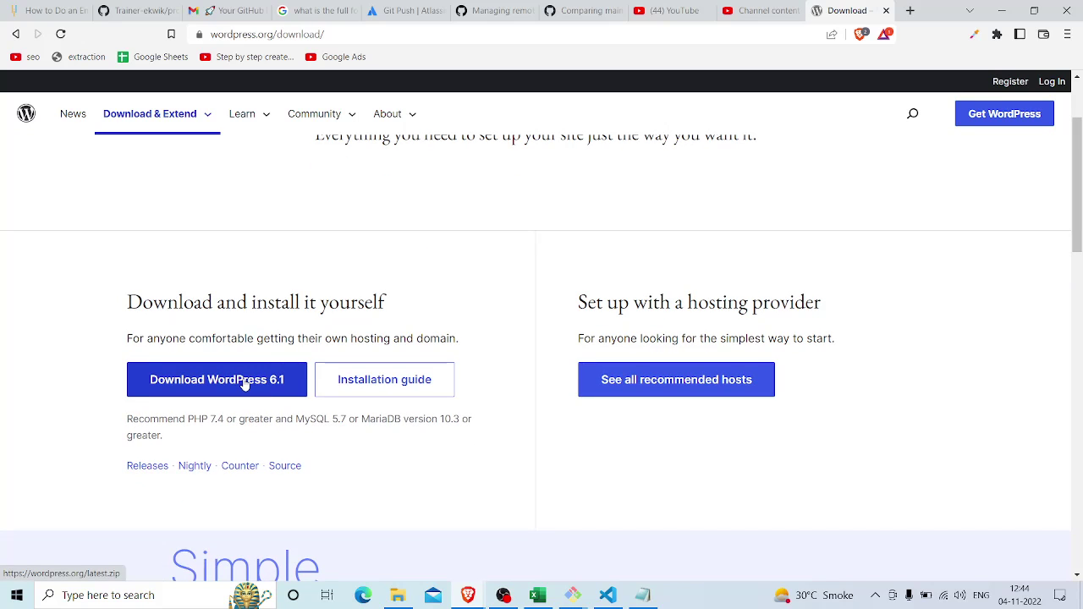
- Show the desktop, open the Downloads folder from This PC and find the wordpress-6.0.2.zip file
key(super+d)
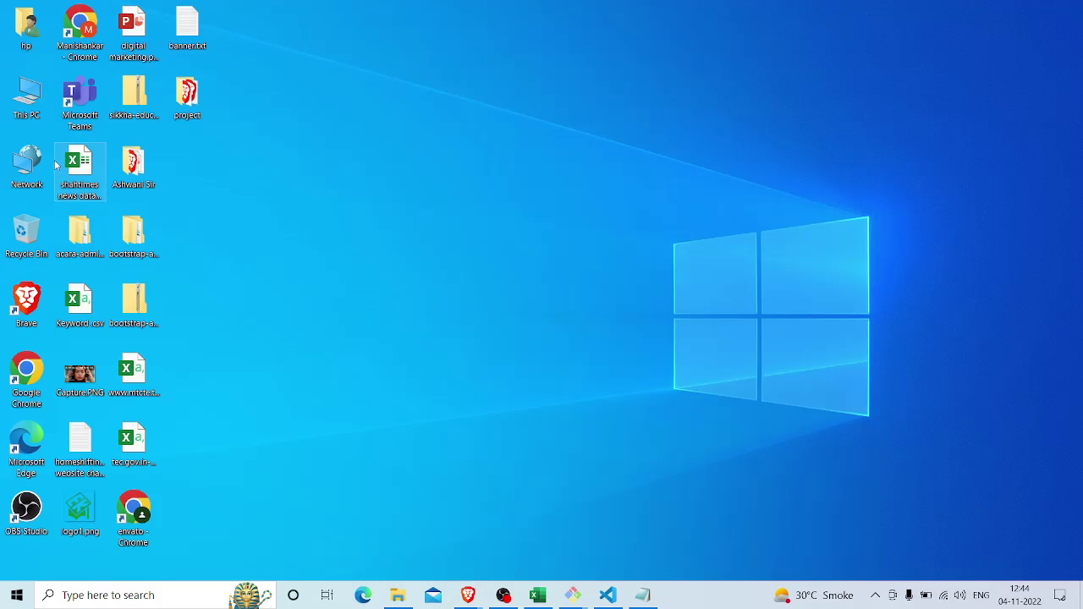
double_click(37, 91)
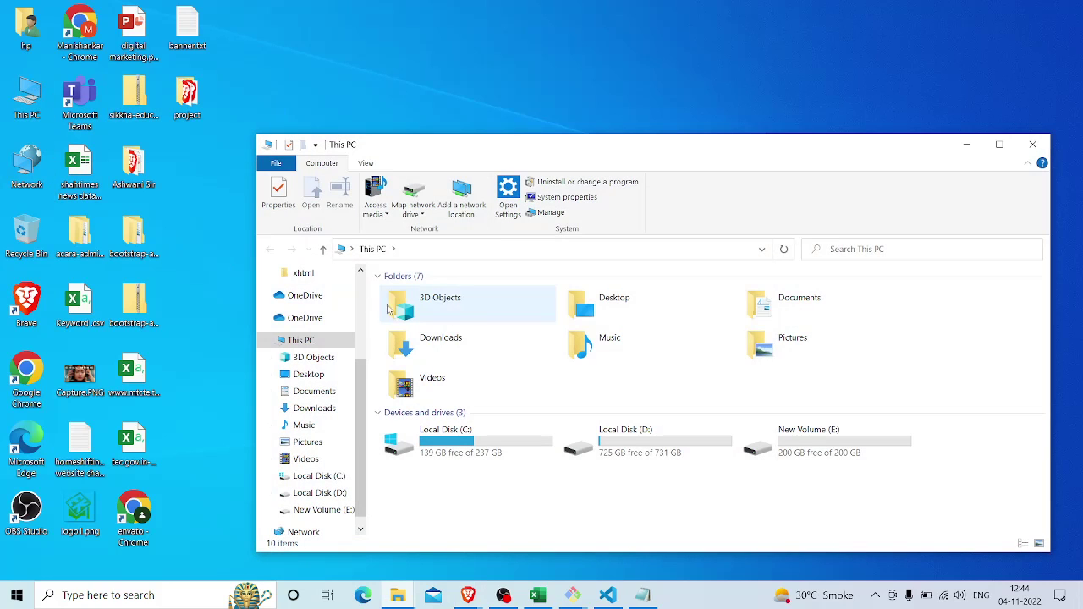
scroll(296, 288, up, 3)
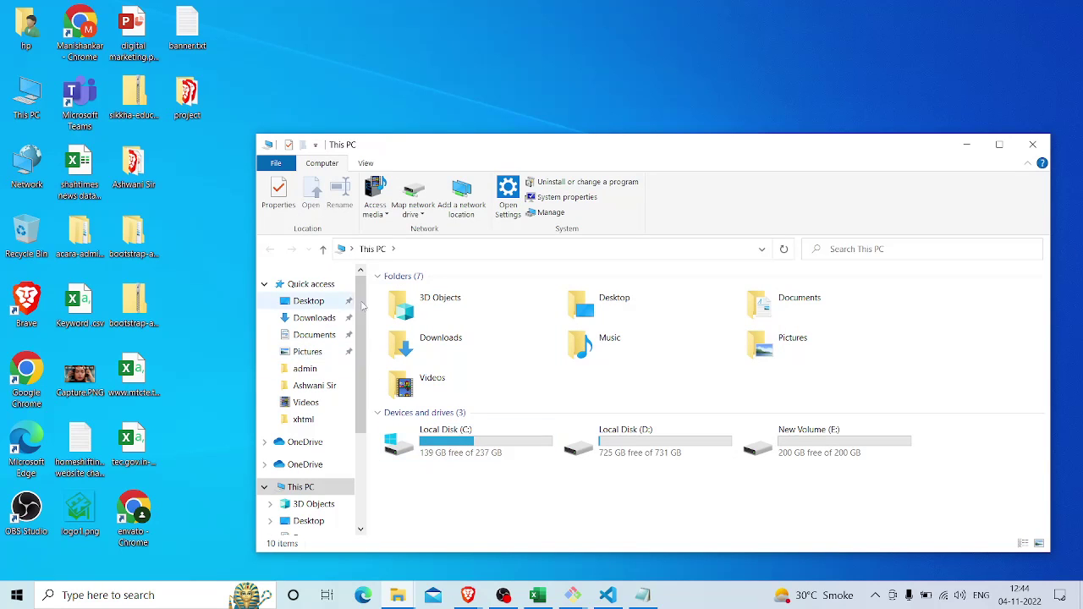
click(312, 321)
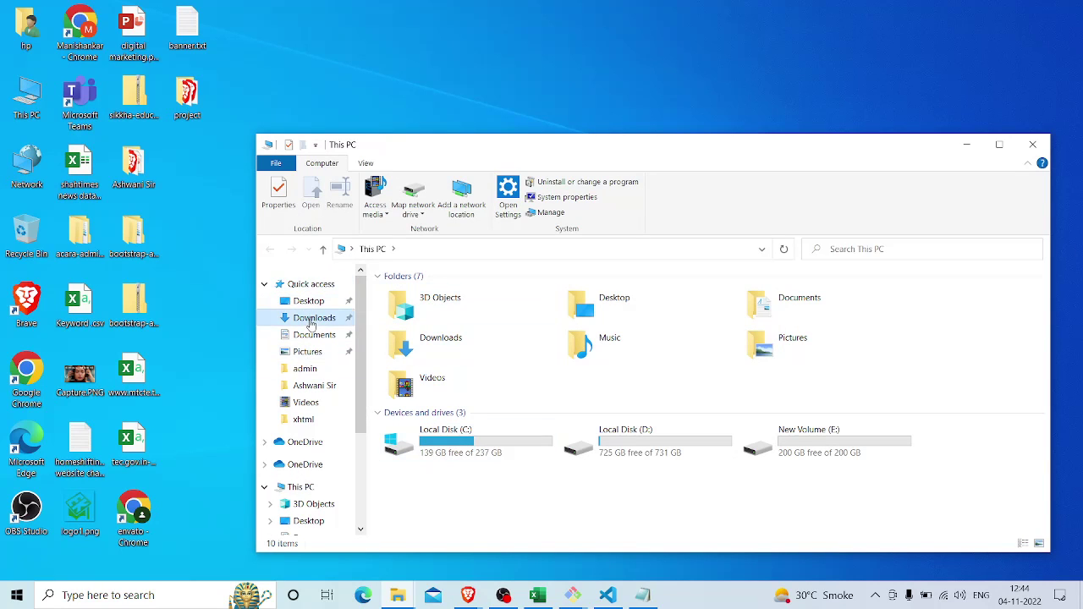
scroll(468, 493, down, 8)
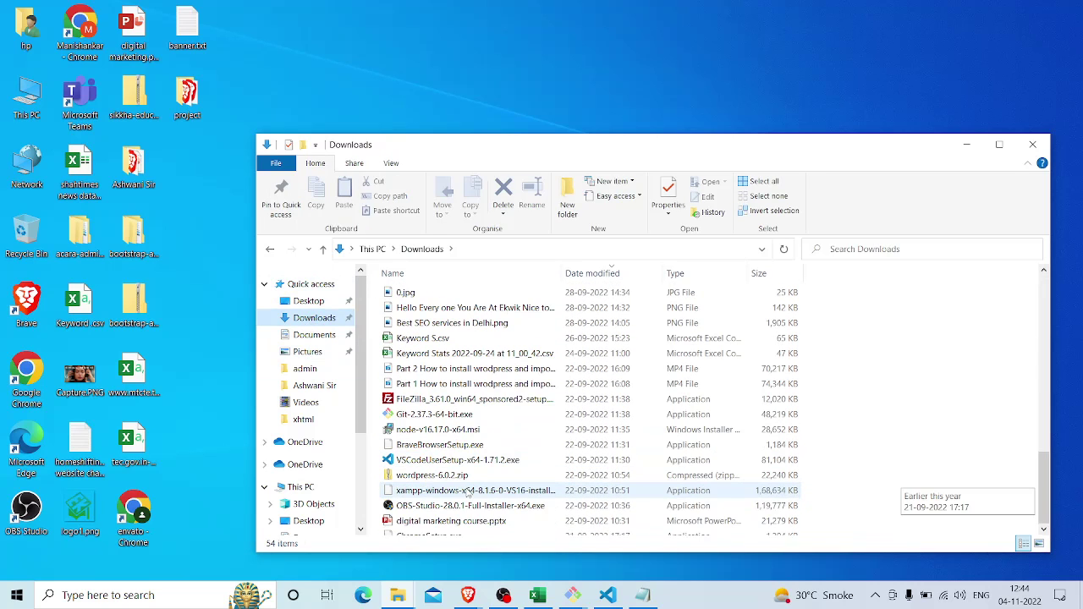
scroll(468, 493, down, 1)
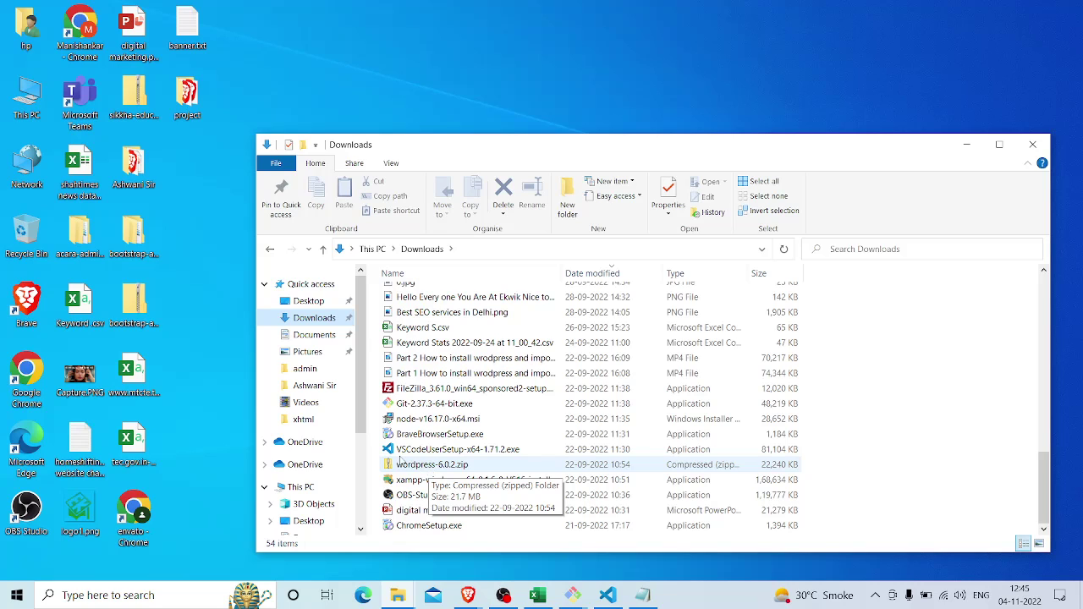
- Go to the xampp htdocs folder on drive C and review the WordPress files inside the sample site folder
click(306, 372)
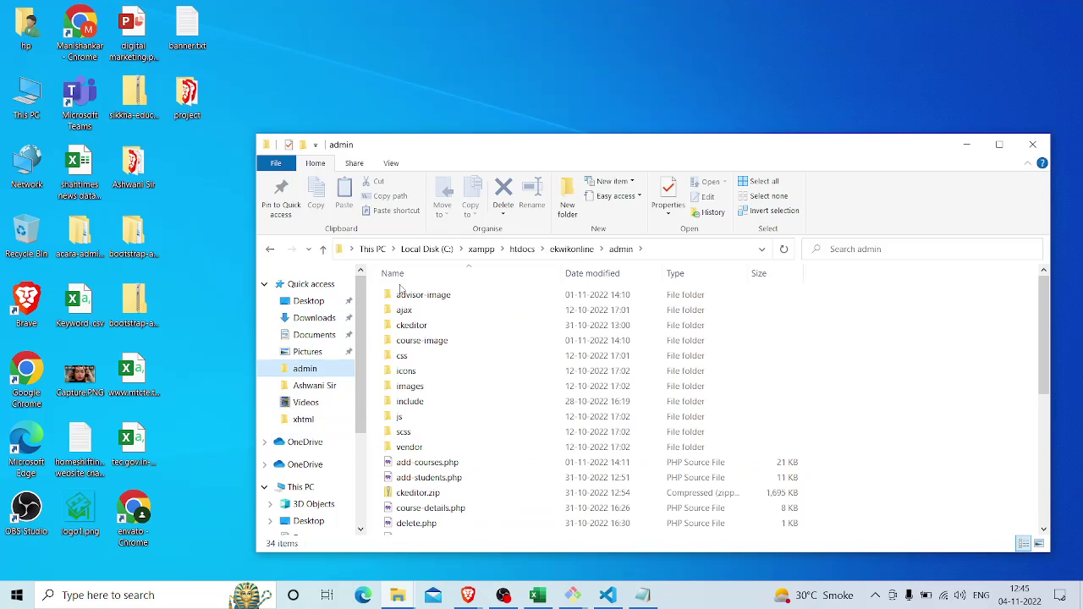
click(528, 254)
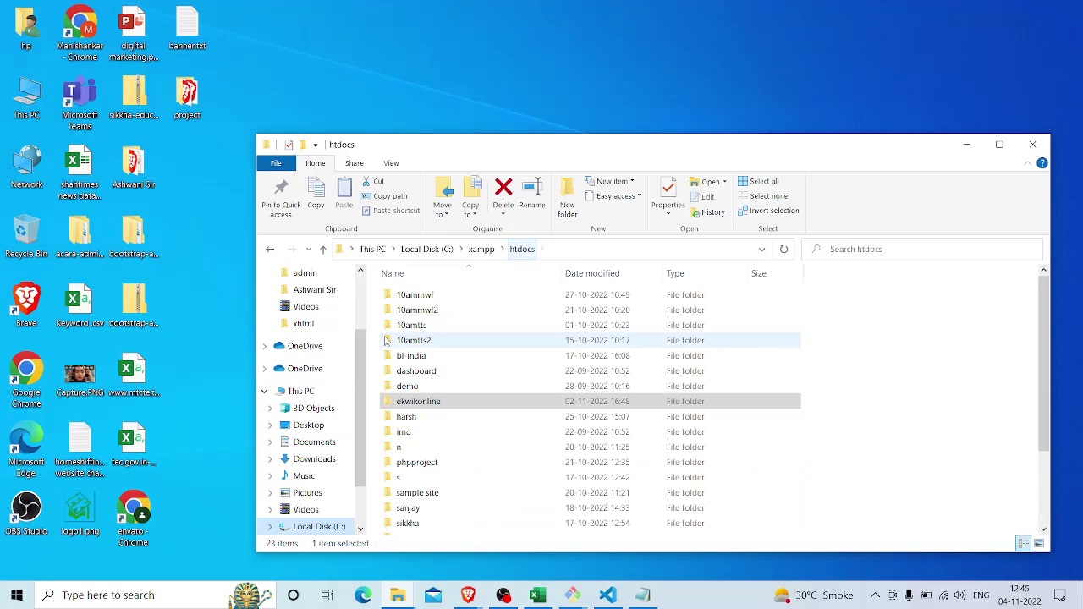
scroll(499, 465, down, 2)
scroll(499, 464, down, 1)
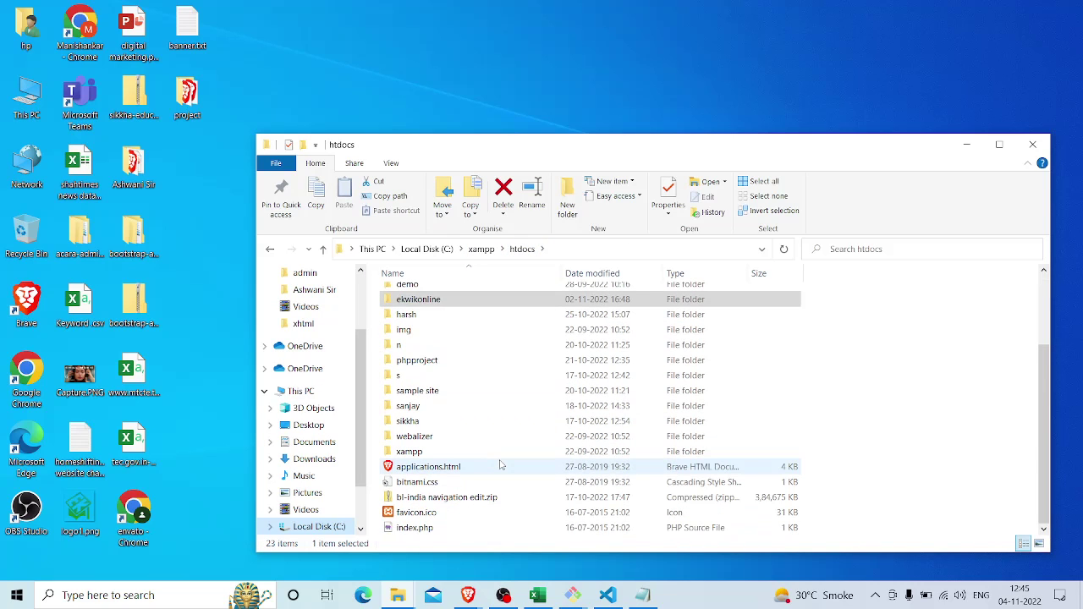
double_click(427, 397)
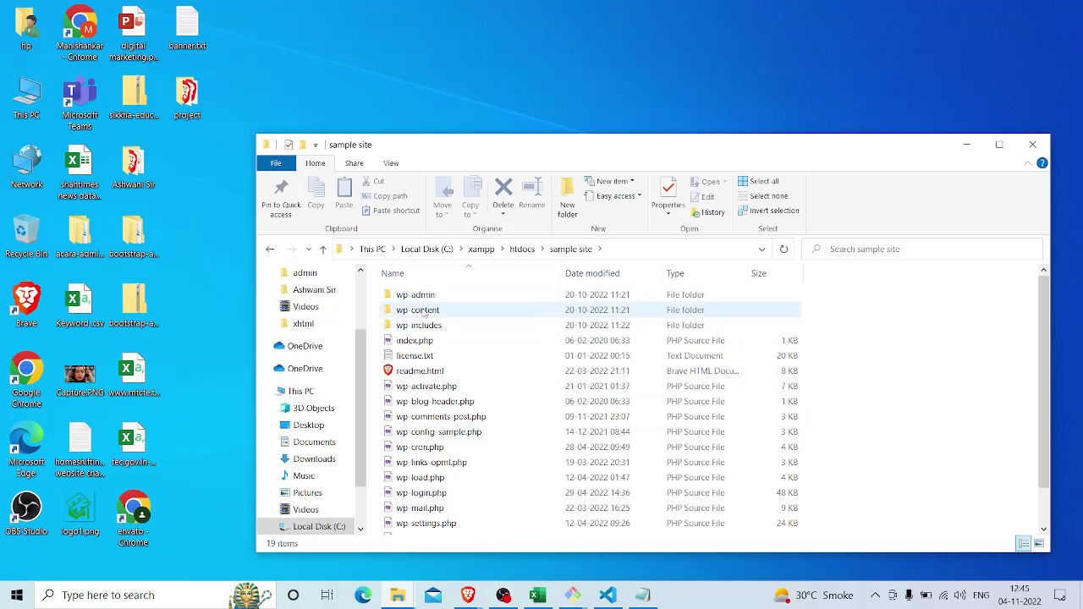
scroll(427, 432, down, 1)
scroll(425, 440, up, 1)
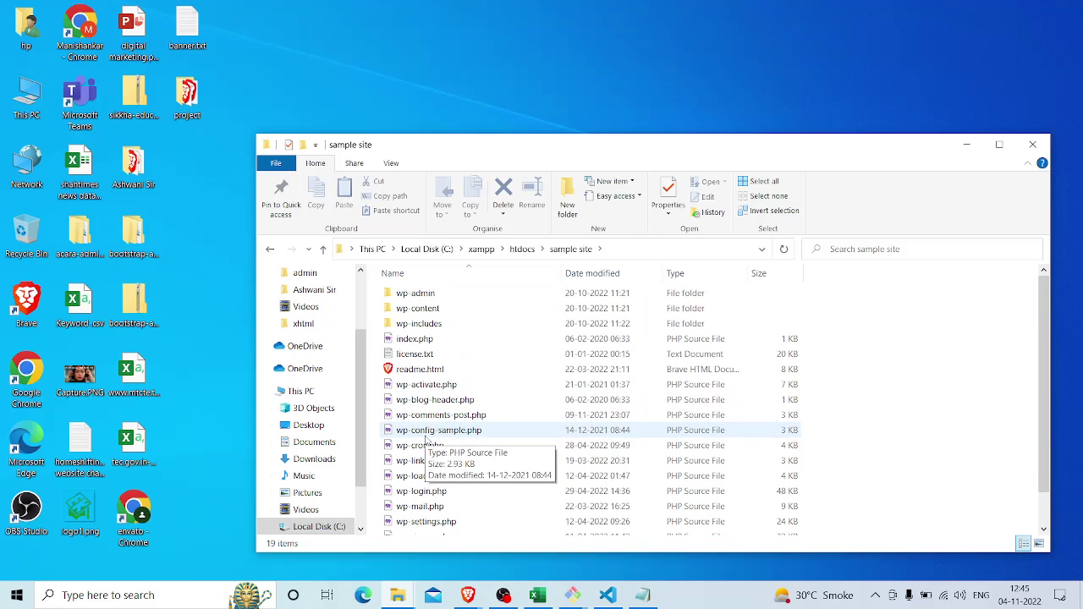
- Return to htdocs and duplicate the sample site folder in the same location
key(alt+Left)
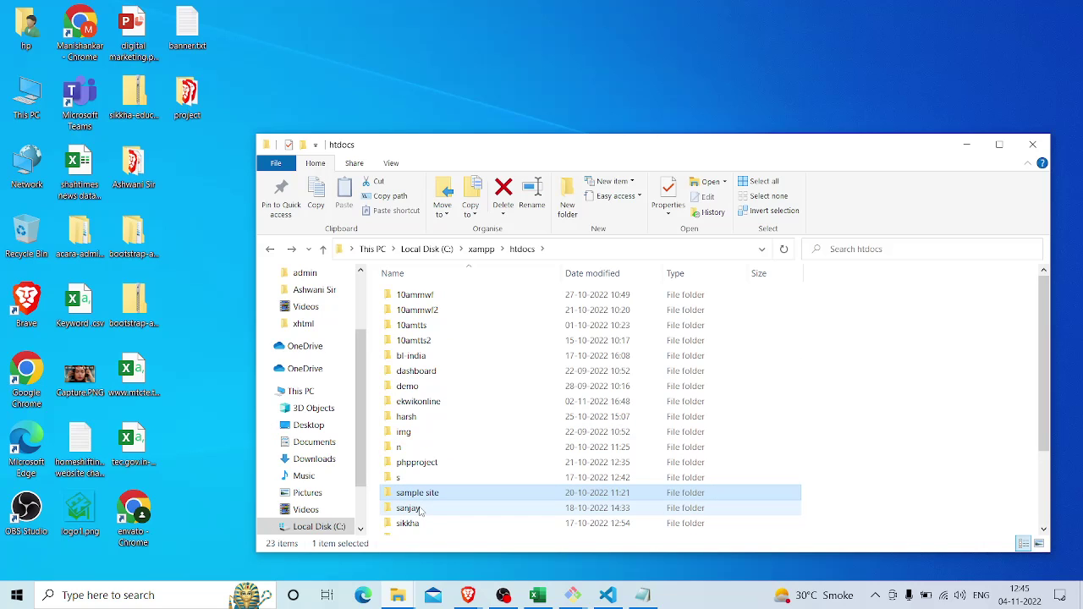
key(F2)
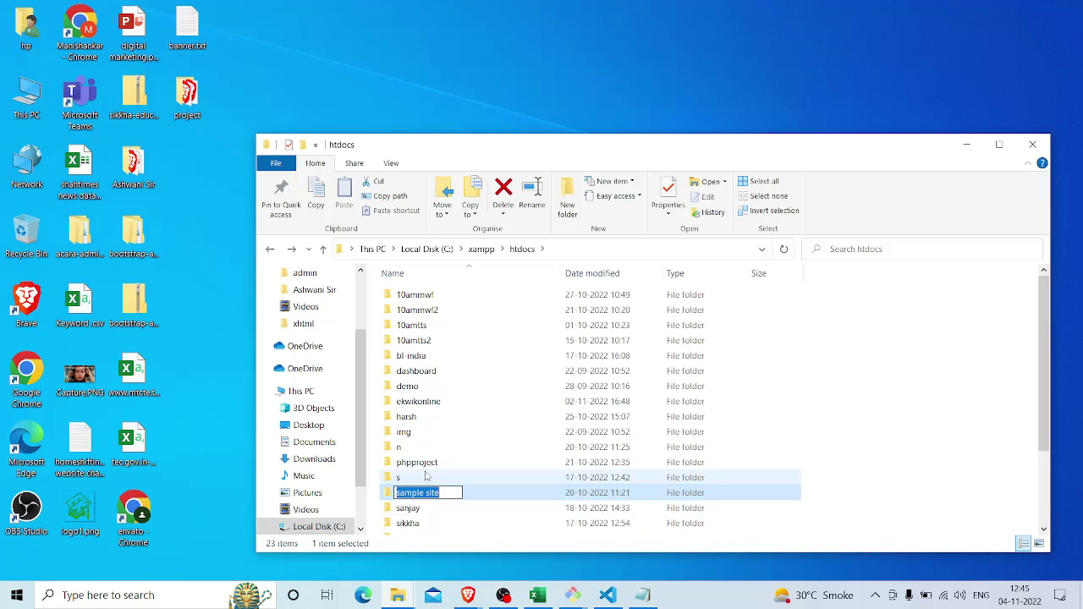
click(426, 477)
click(424, 496)
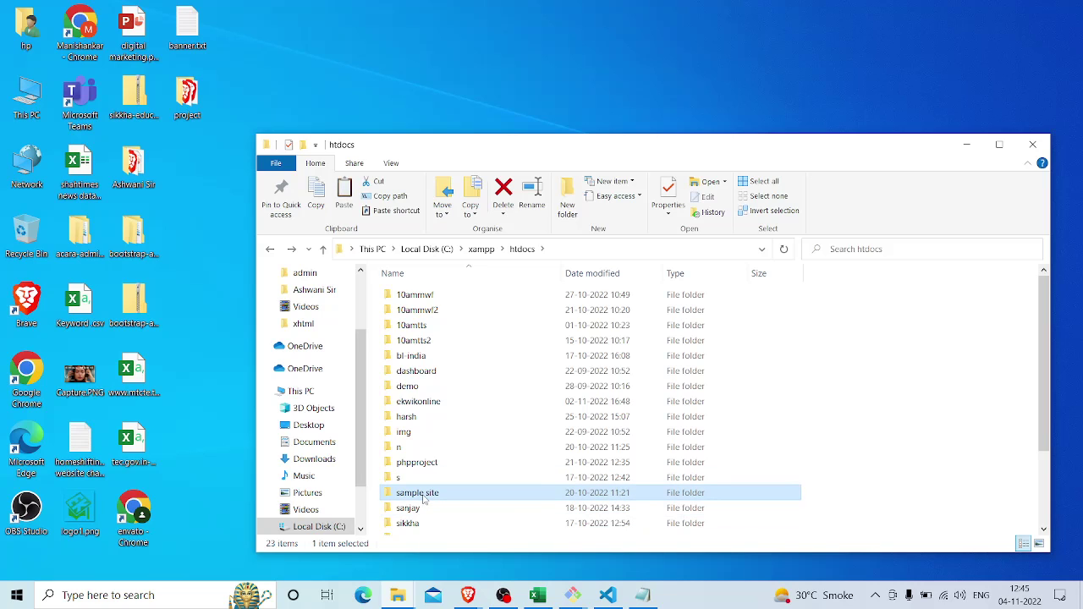
key(ctrl+c)
key(ctrl+v)
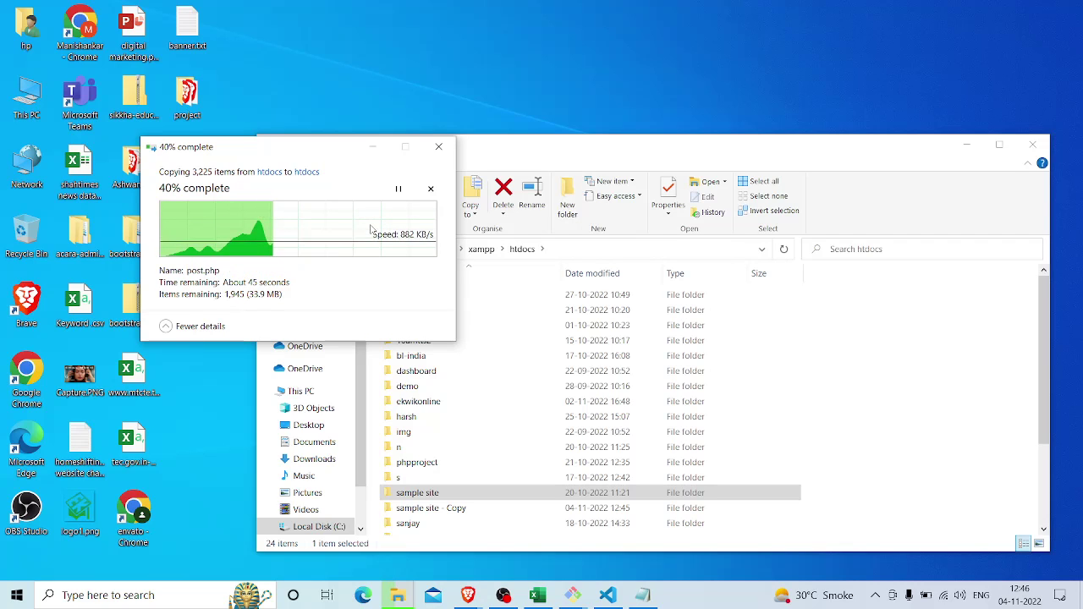
- Launch the XAMPP Control Panel and start the Apache and MySQL modules
key(super)
text(xam)
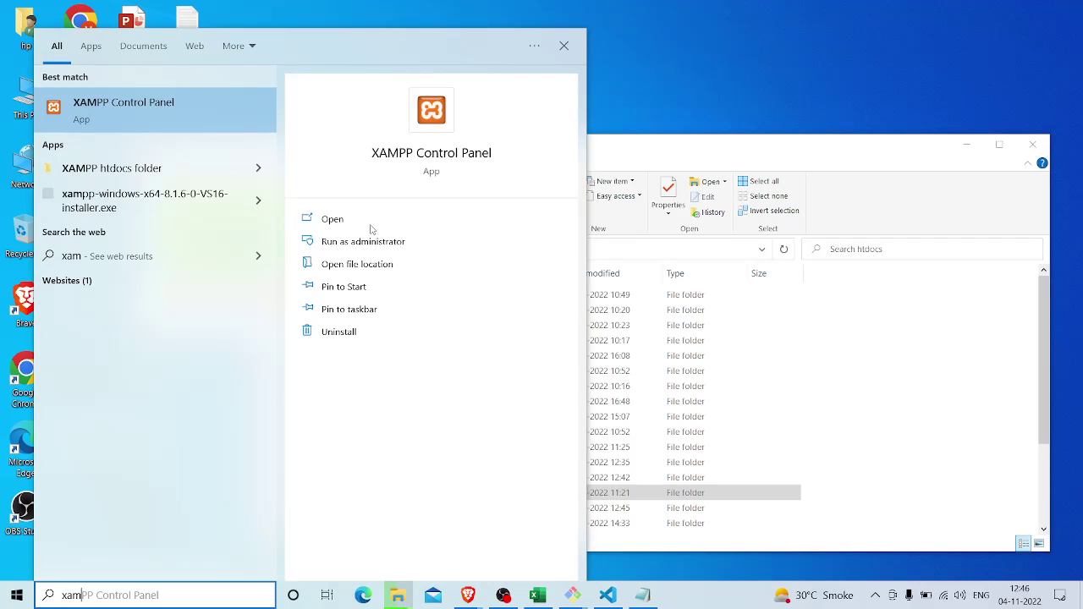
key(Escape)
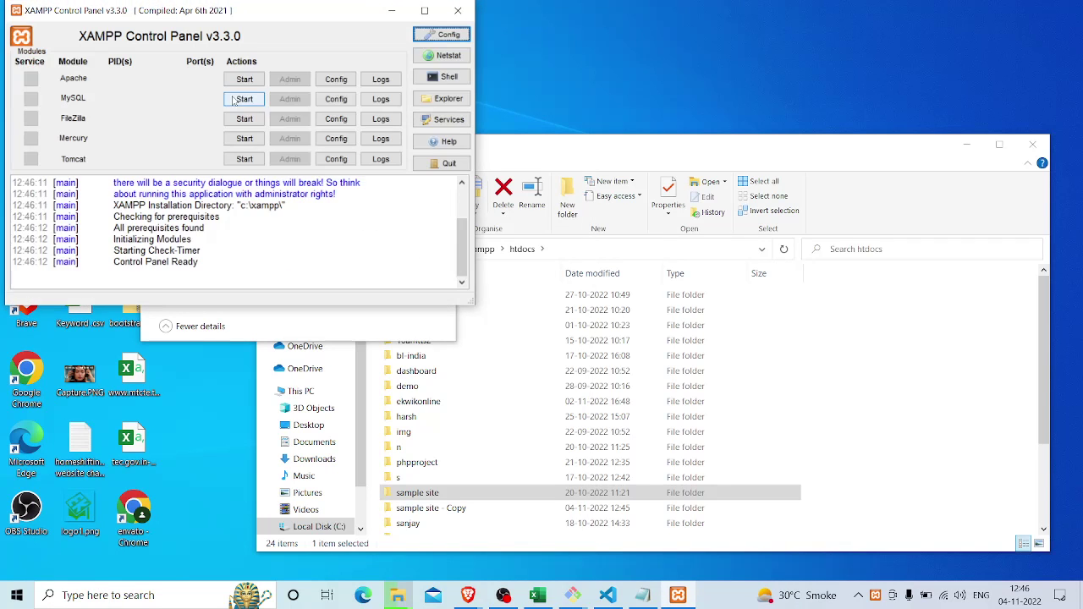
click(244, 78)
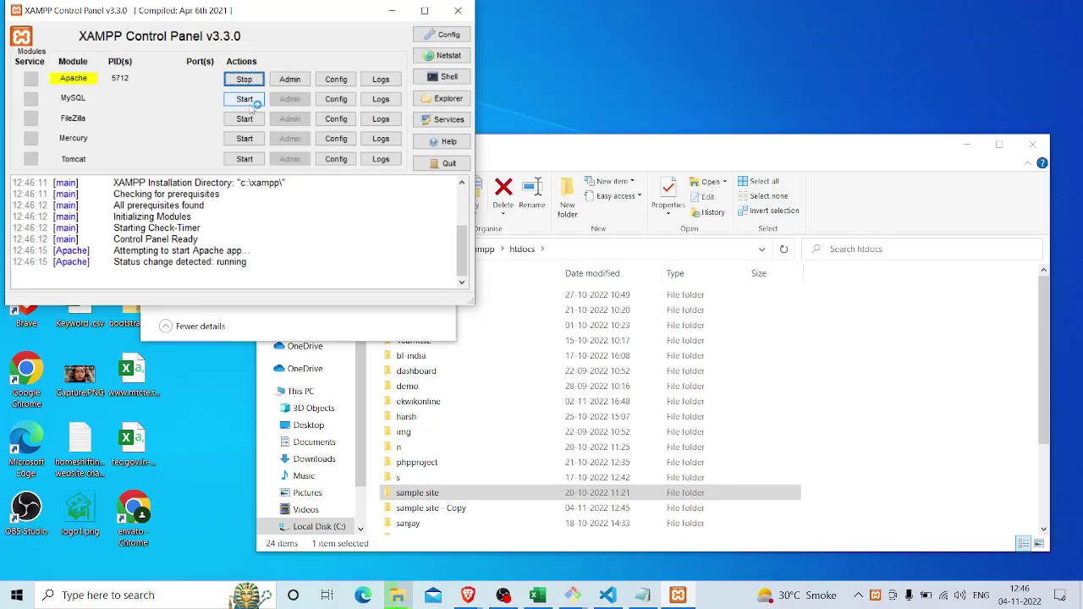
click(238, 101)
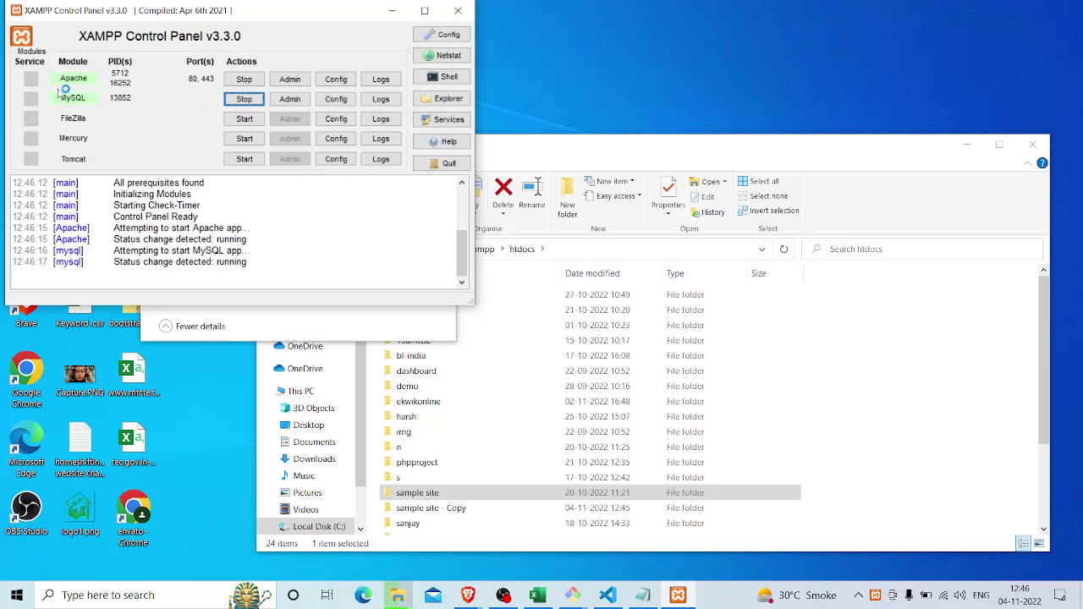
- Open phpMyAdmin from XAMPP's MySQL module, create a database named v with utf8mb4_general_ci collation, and close phpMyAdmin
click(290, 99)
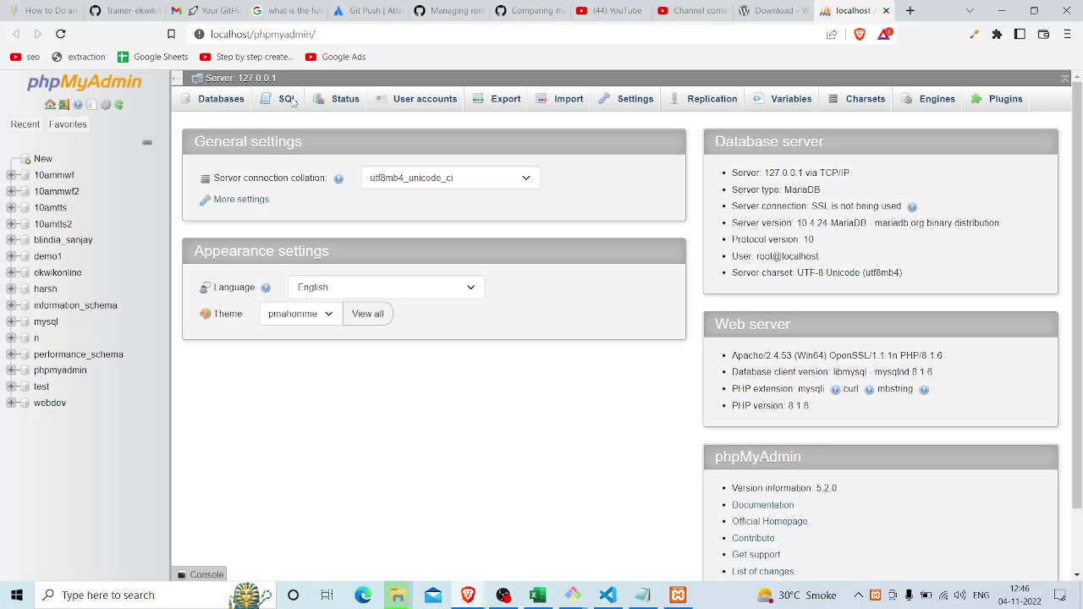
click(42, 160)
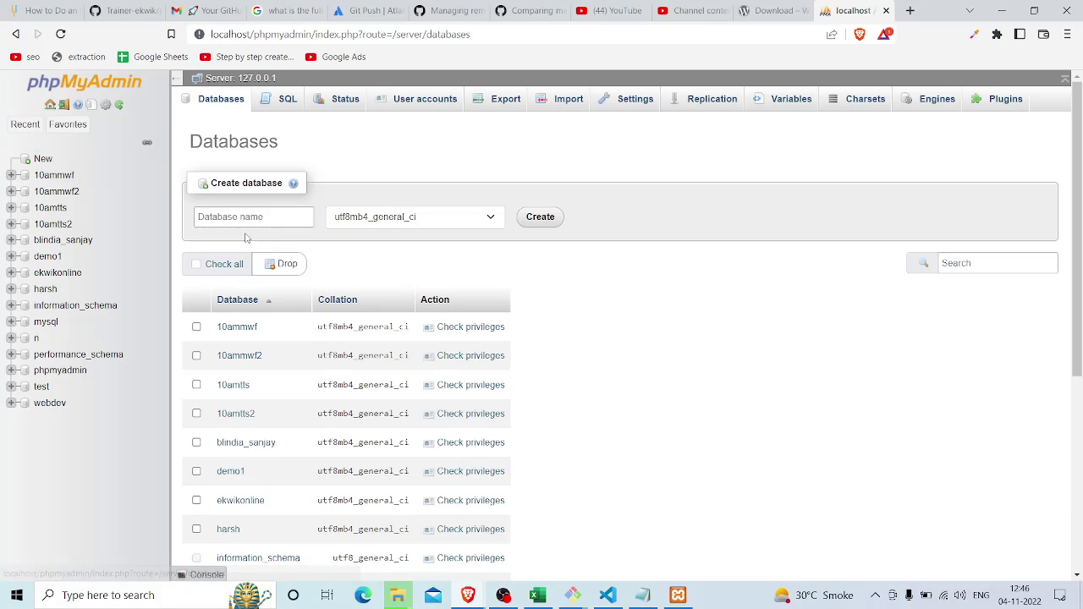
click(257, 215)
text(v)
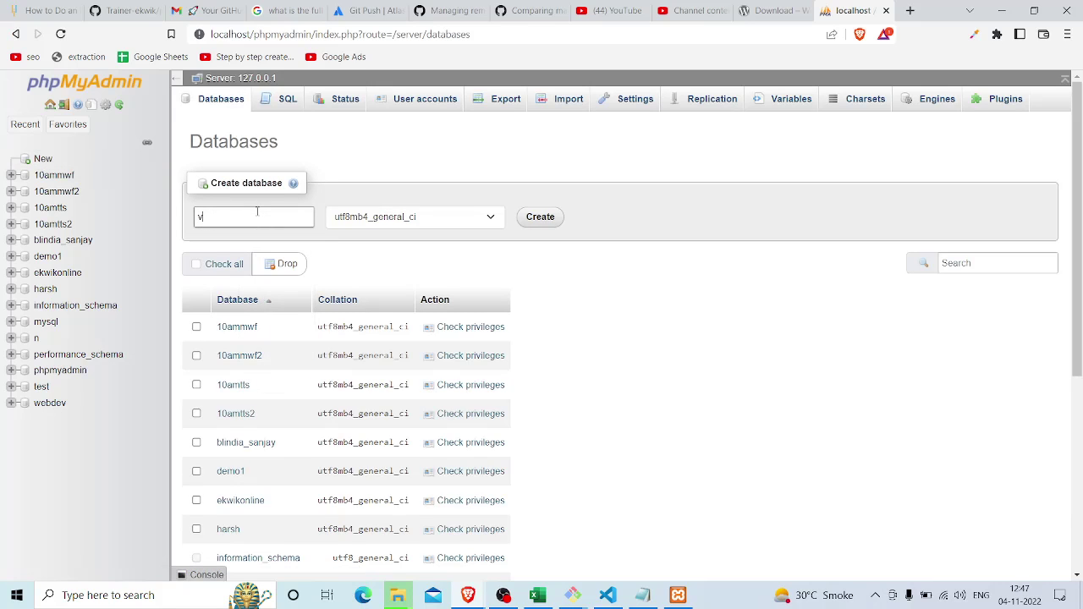
key(alt+Tab)
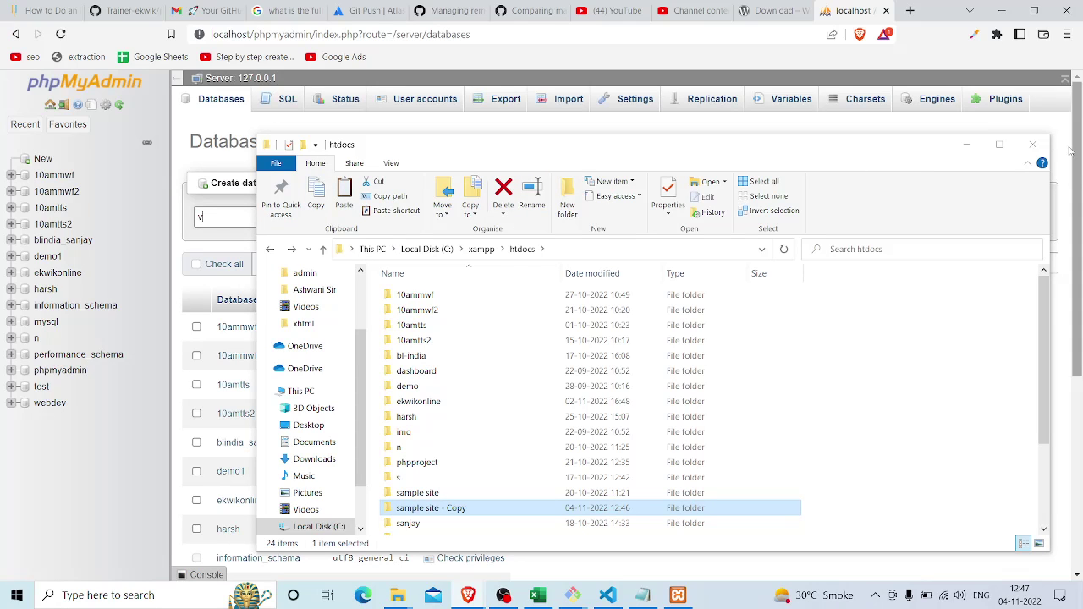
click(966, 144)
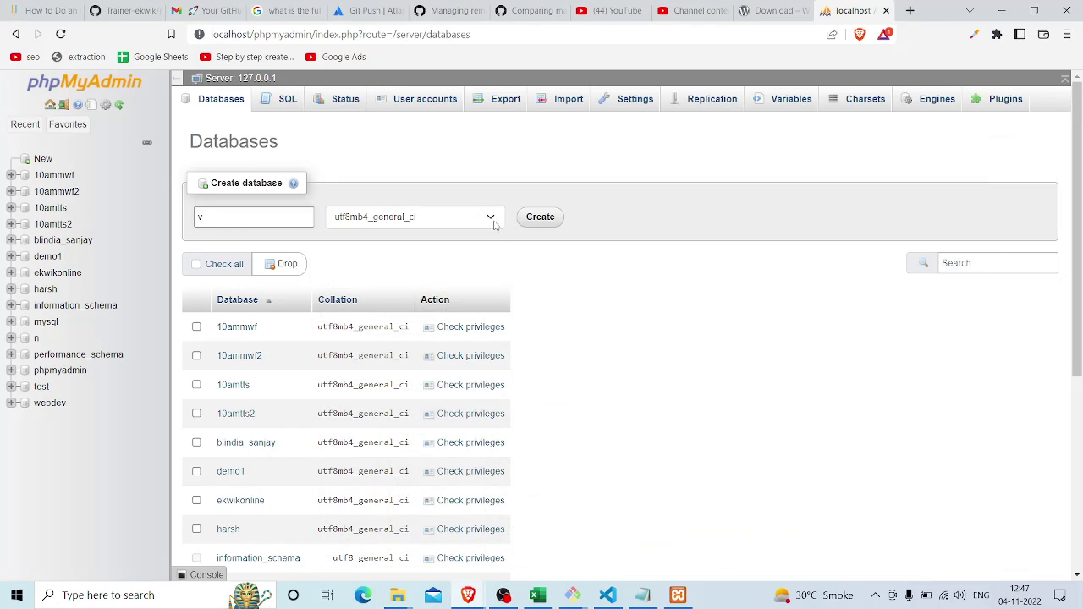
click(538, 217)
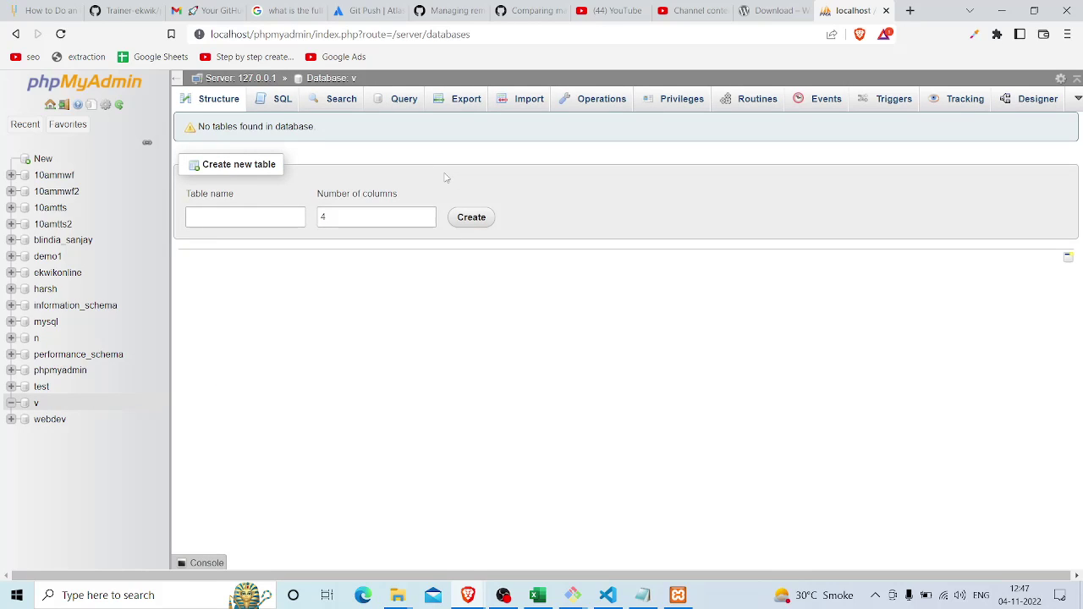
click(886, 10)
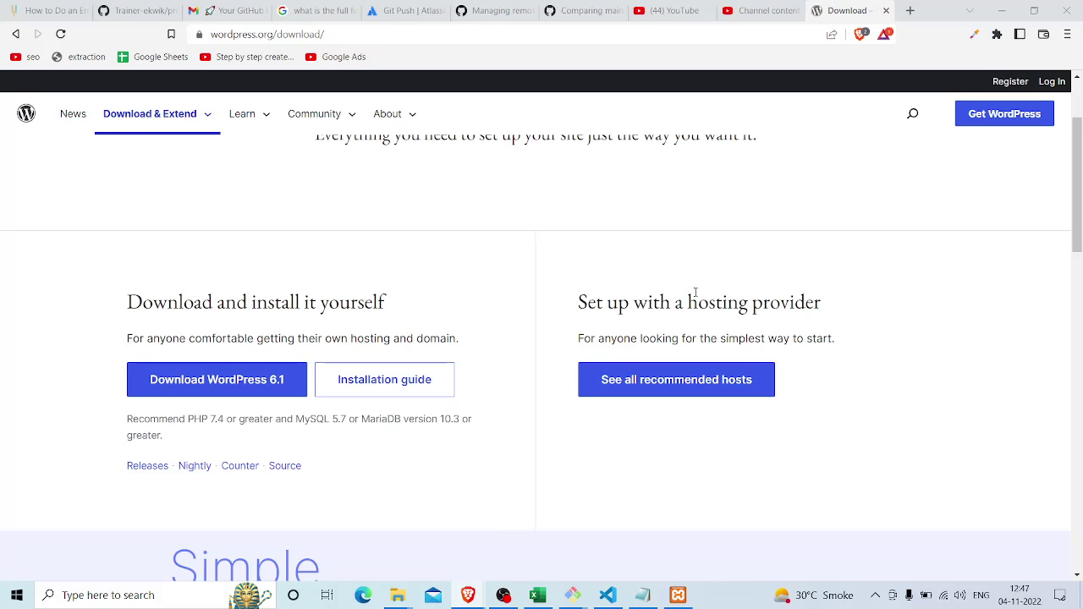
- Switch to File Explorer and rename the sample site - Copy folder in htdocs as v
key(alt+Tab)
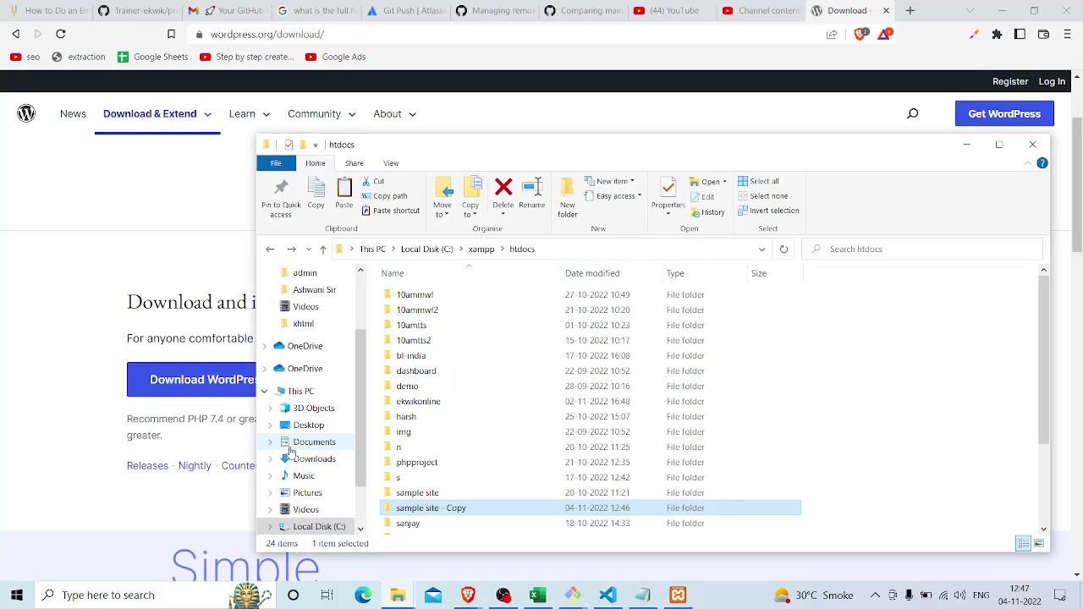
scroll(447, 451, down, 3)
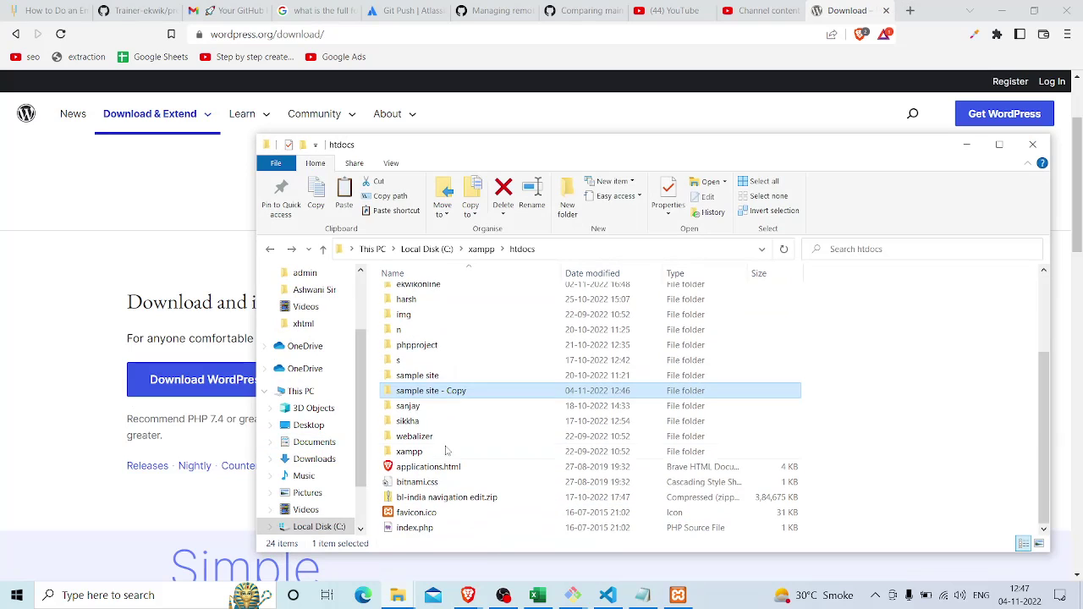
click(422, 391)
text(v)
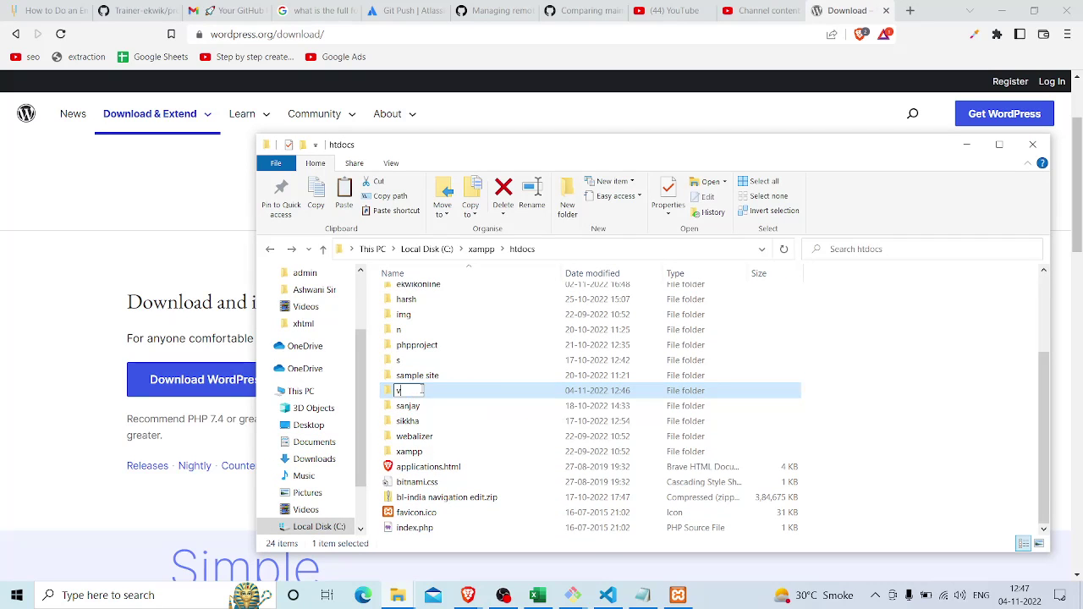
key(Return)
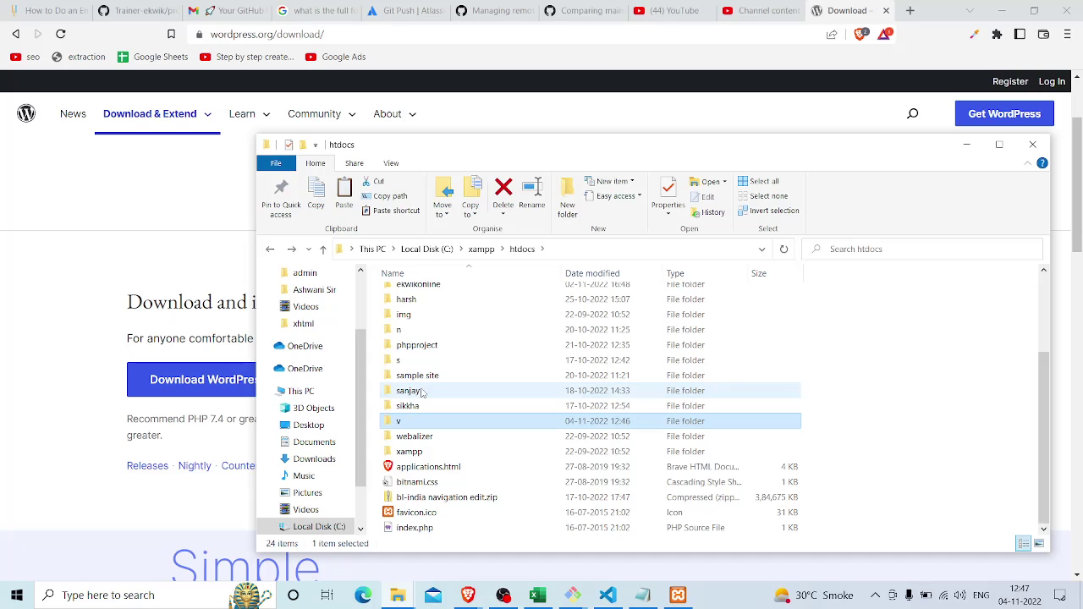
- Open localhost/v in a new browser tab
click(909, 12)
click(910, 11)
text(loca)
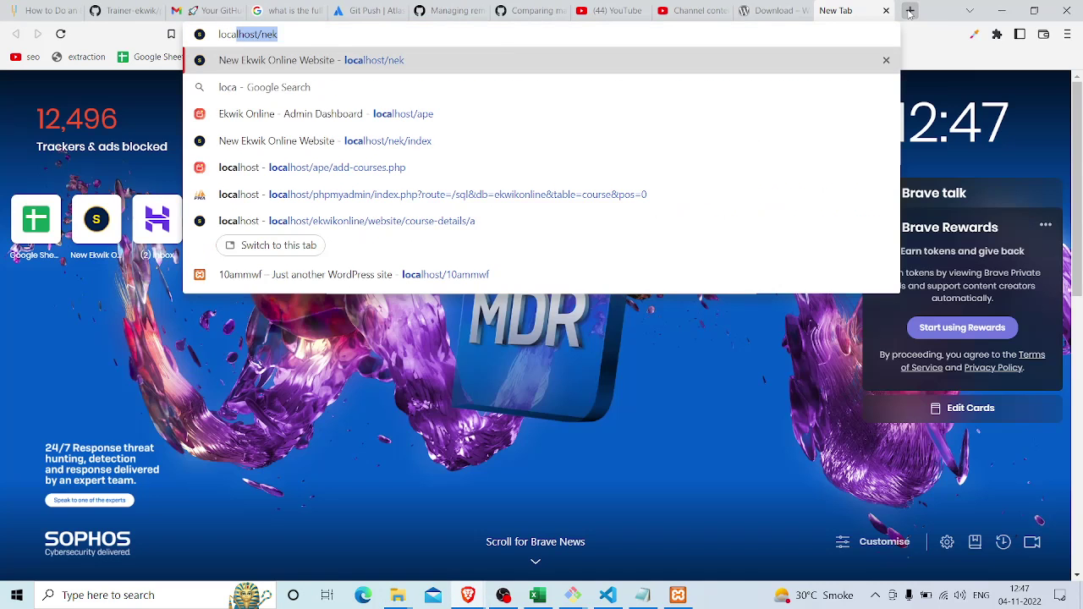
text(lhost/)
key(BackSpace)
text(v)
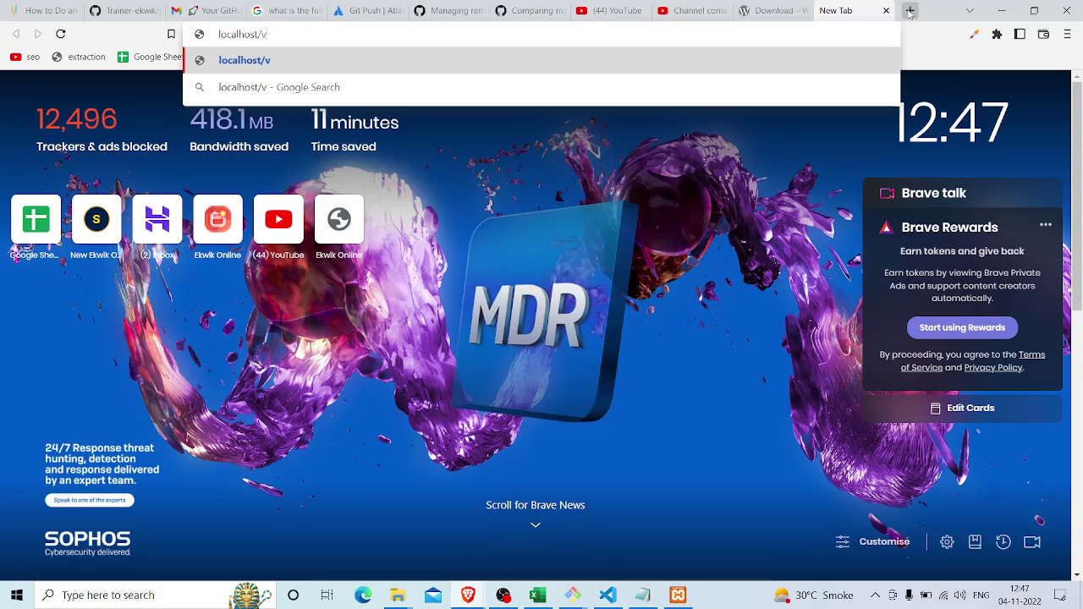
key(Return)
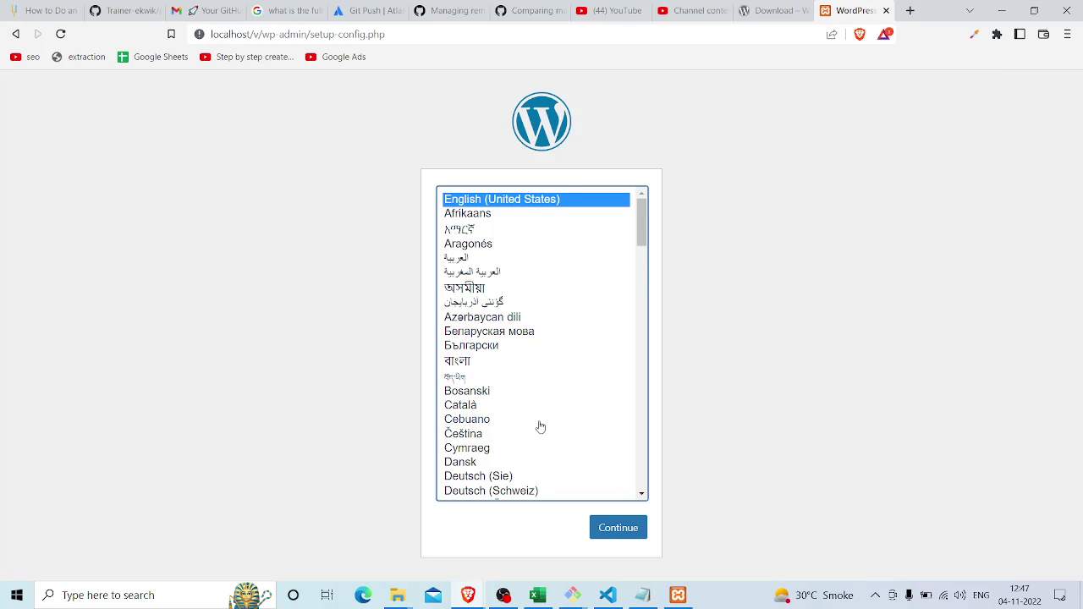
- Continue the WordPress setup in English (United States), review the required database items, and proceed to the database connection form
click(609, 533)
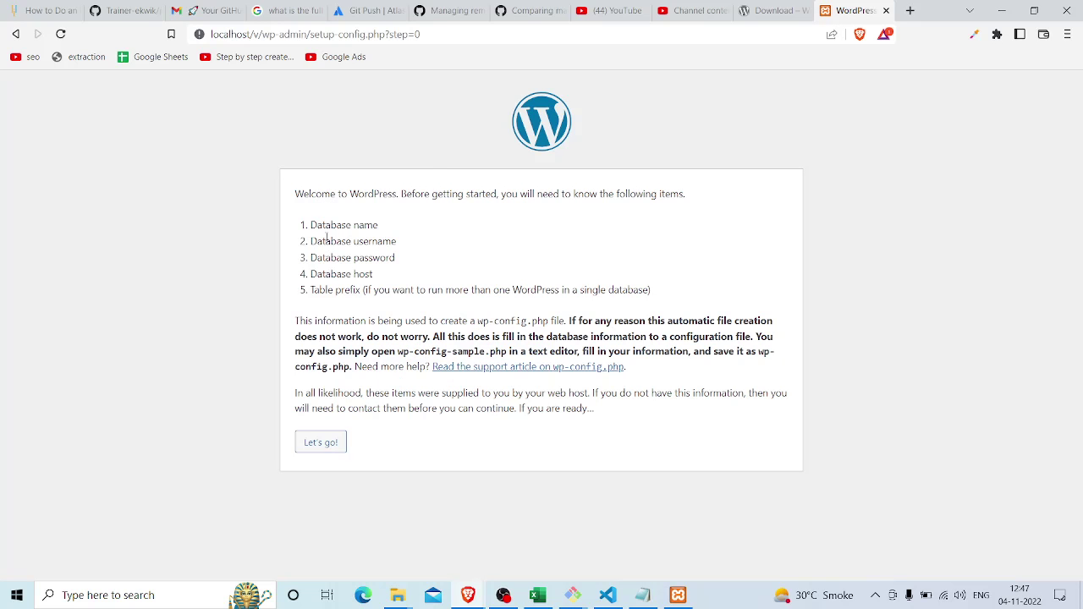
ctrl+scroll(304, 229, up, 3)
ctrl+scroll(304, 229, up, 3)
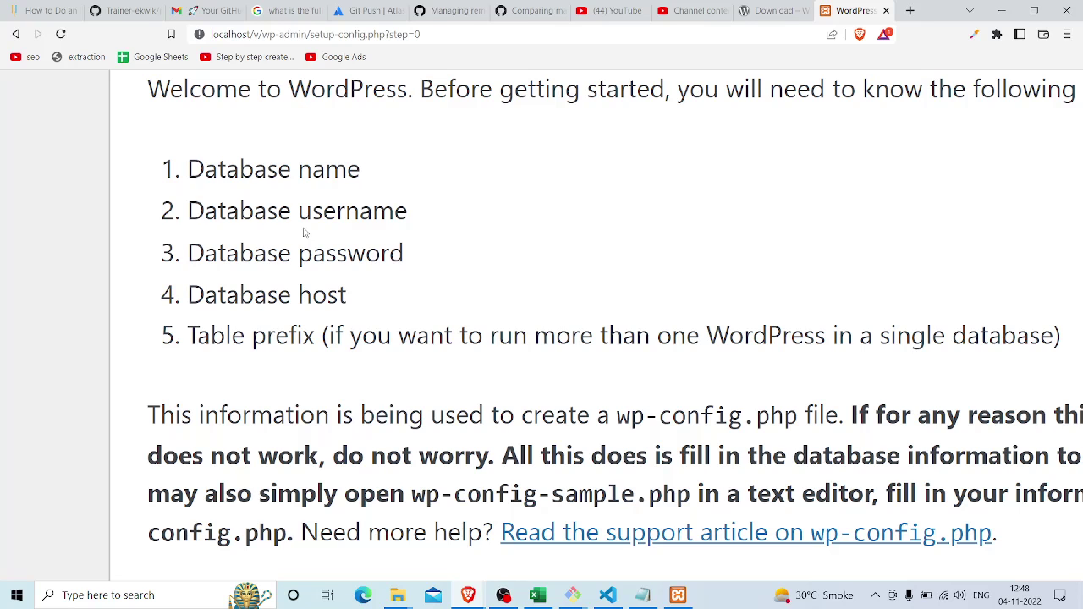
key(ctrl+0)
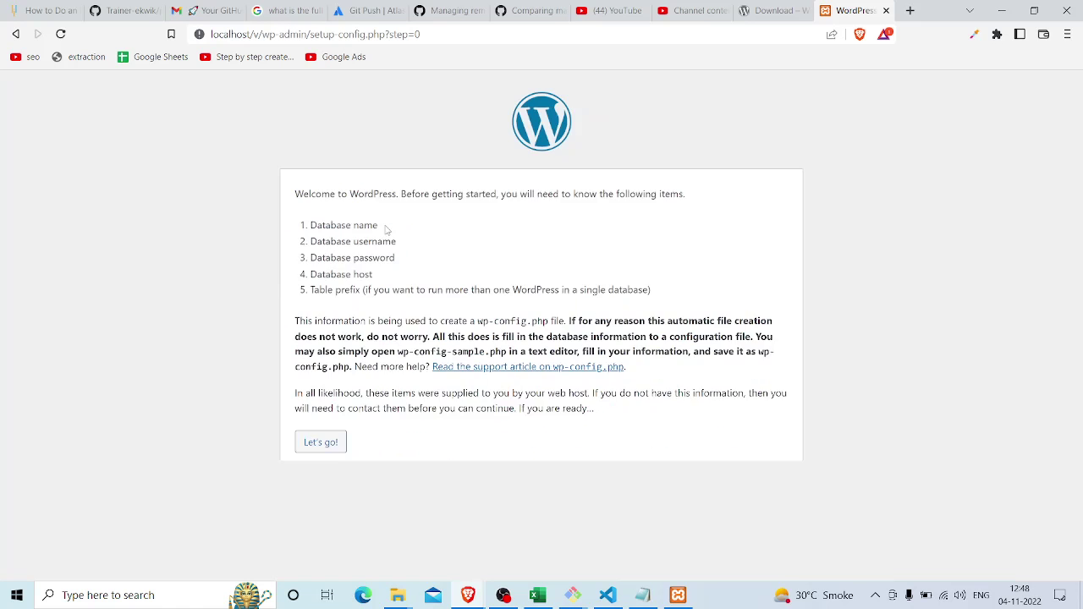
click(331, 439)
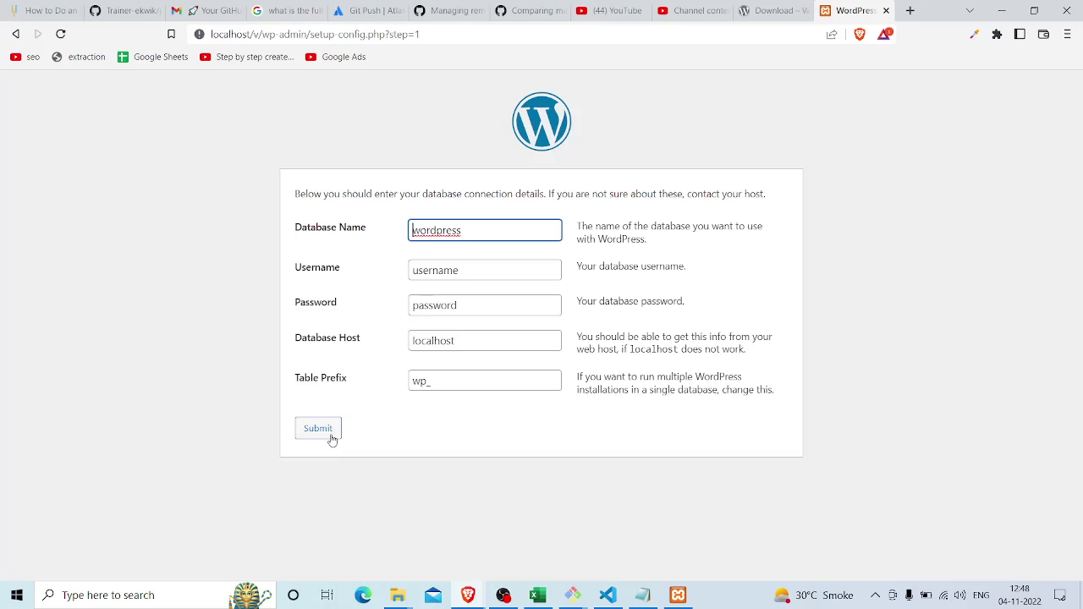
- Set the database name to v and the username to root, and clear the database password field
click(473, 231)
key(ctrl+a)
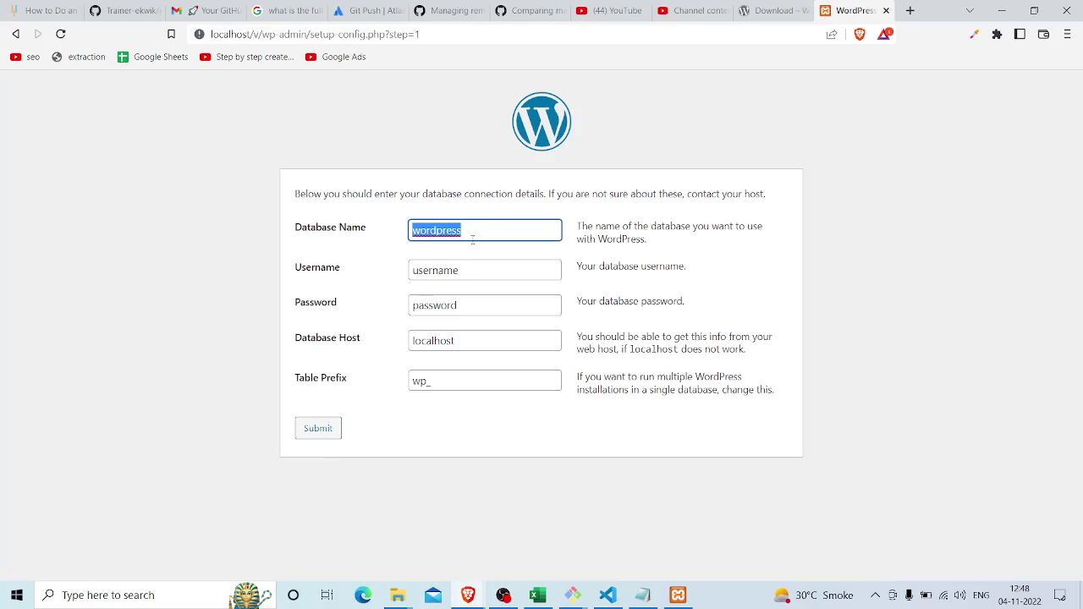
text(v)
click(471, 269)
key(ctrl+a)
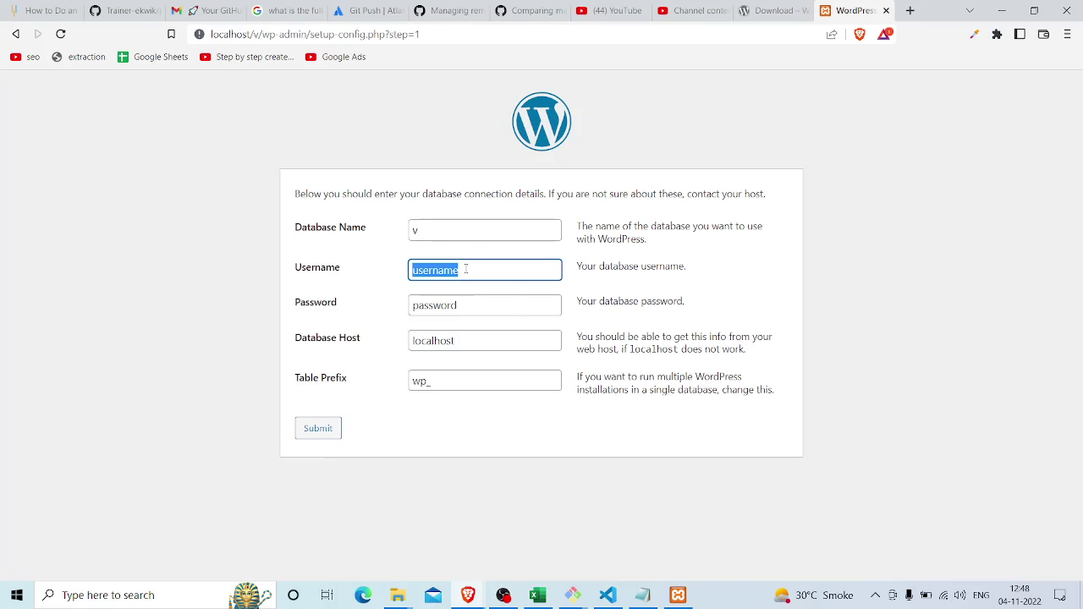
text(root)
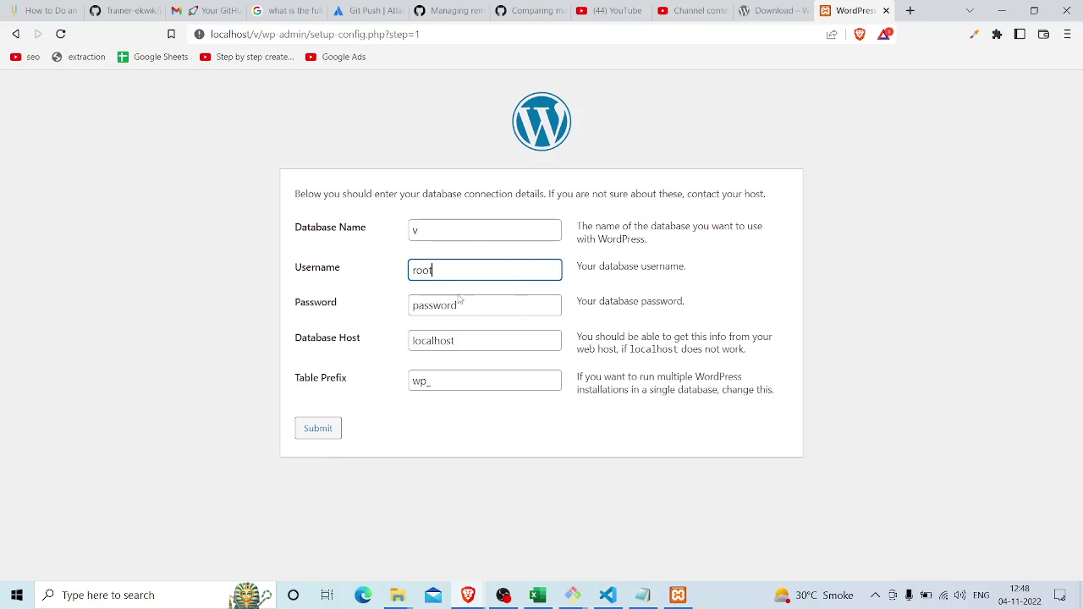
click(458, 296)
key(ctrl+a)
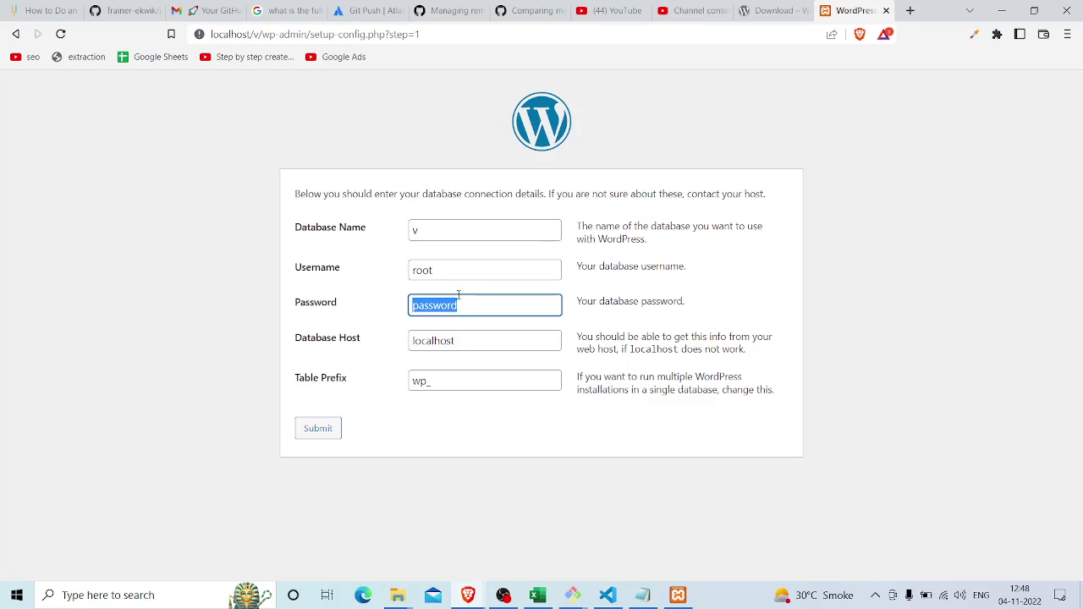
key(BackSpace)
click(383, 307)
- Keep localhost as database host and wp_ as table prefix, submit the connection details, and run the installation
click(465, 341)
key(ctrl+a)
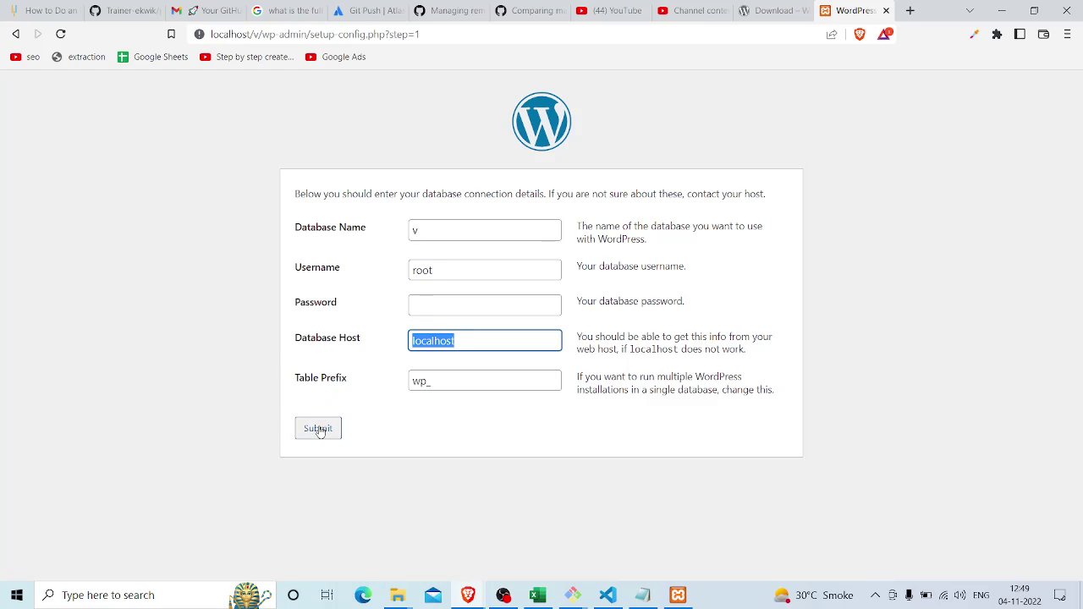
click(448, 382)
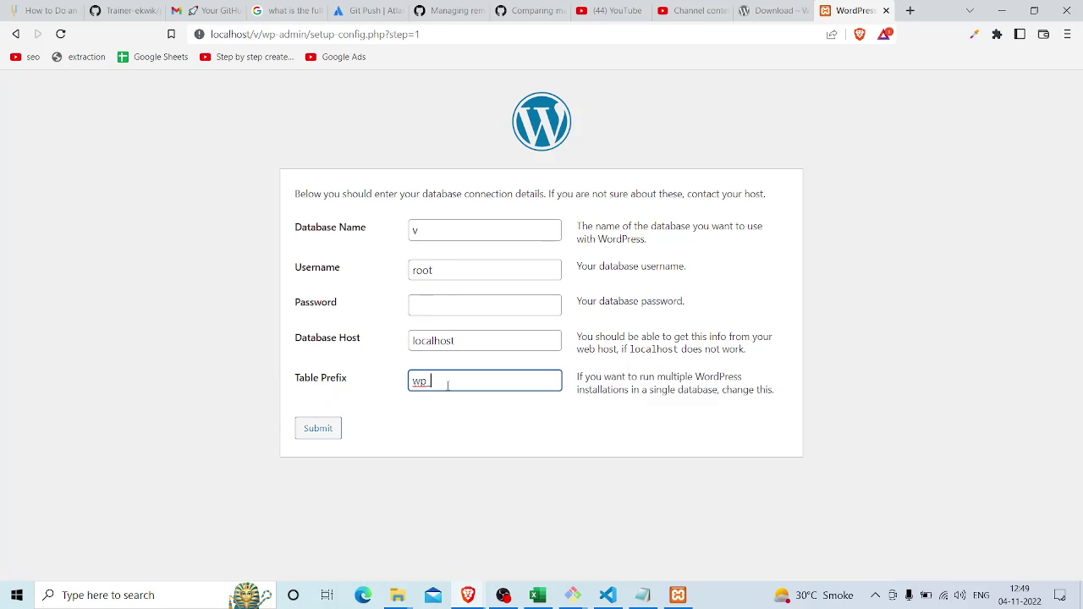
key(ctrl+a)
click(318, 431)
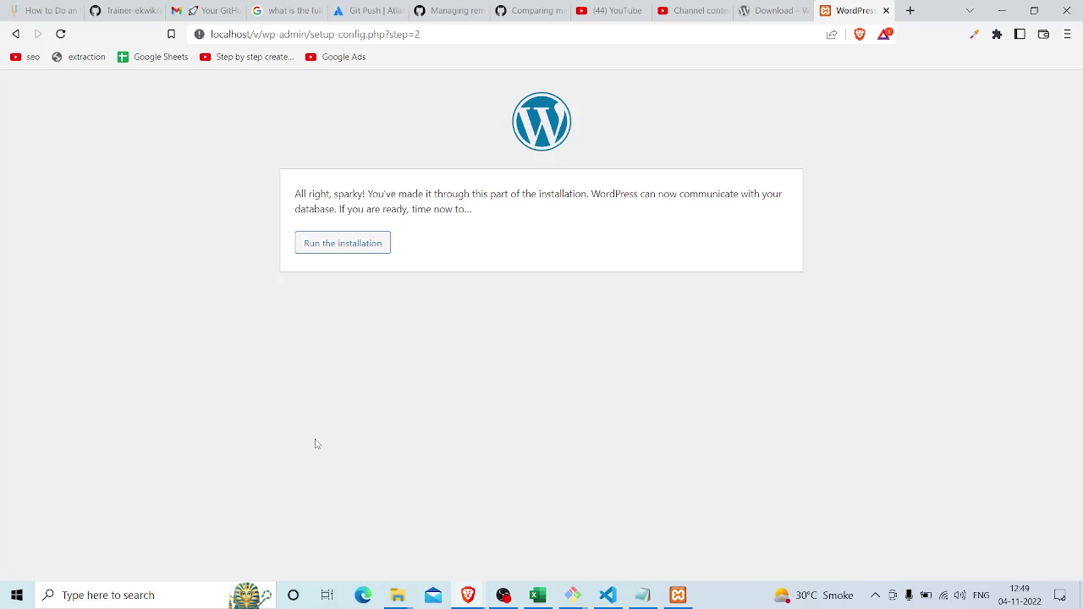
click(336, 251)
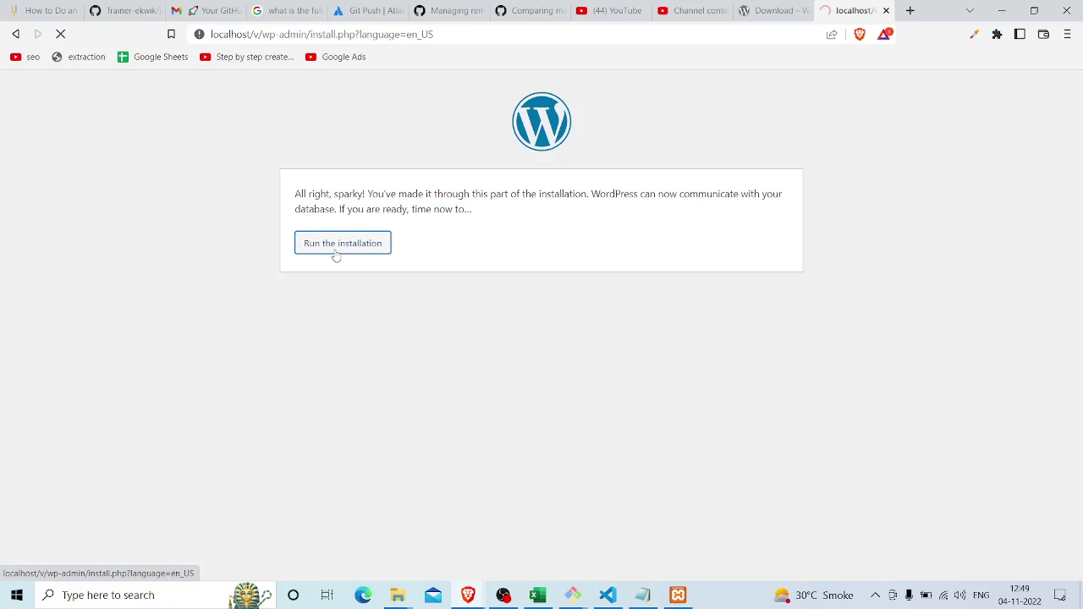
- Set the site title to v and the username to admin in the WordPress installation form
scroll(336, 256, down, 2)
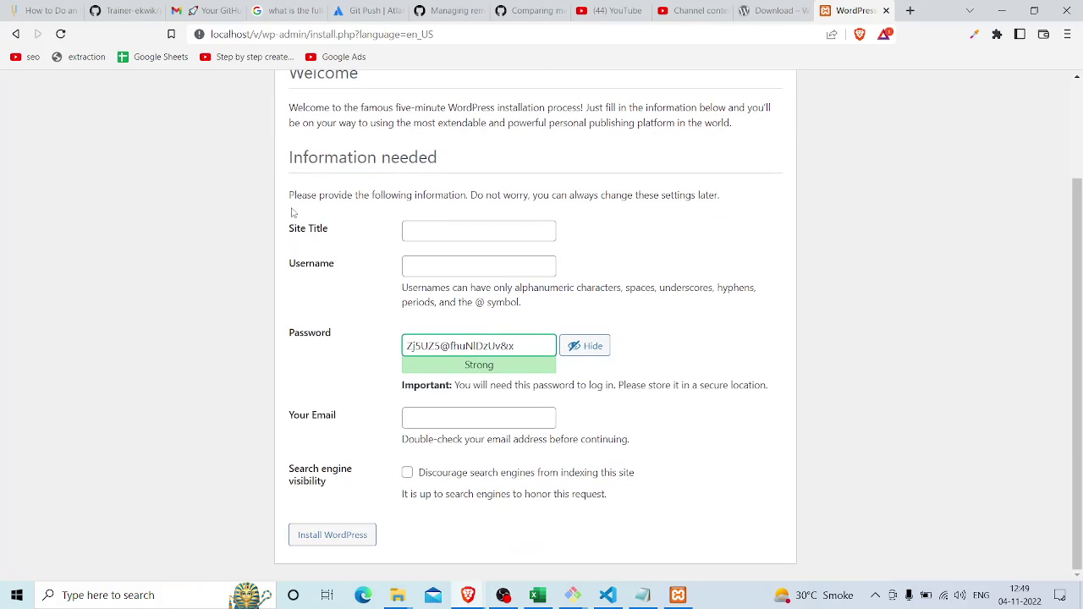
drag(292, 209, 356, 305)
click(389, 236)
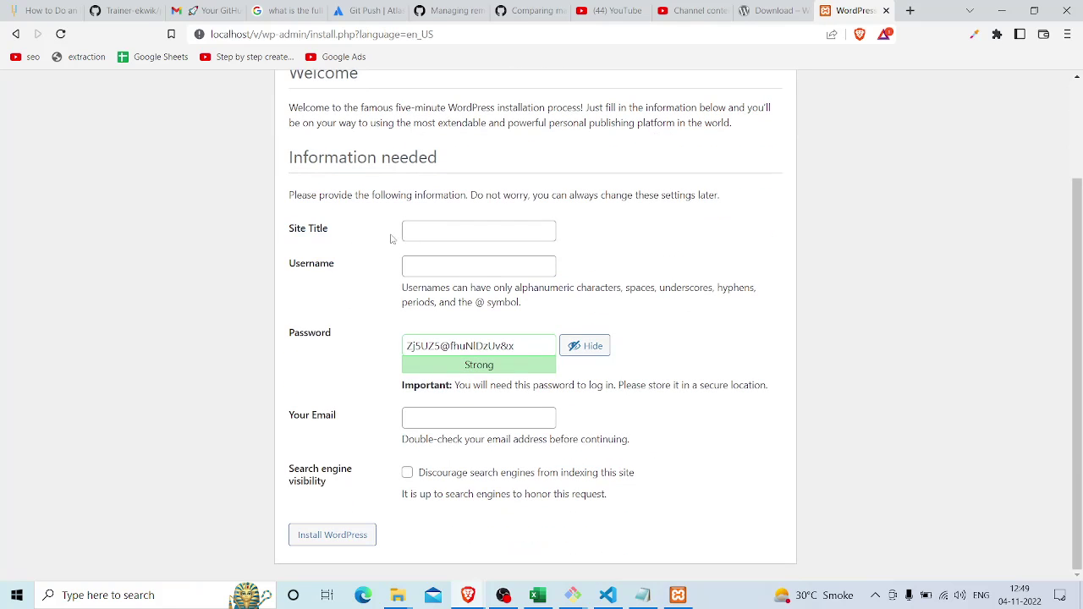
click(411, 230)
text(v)
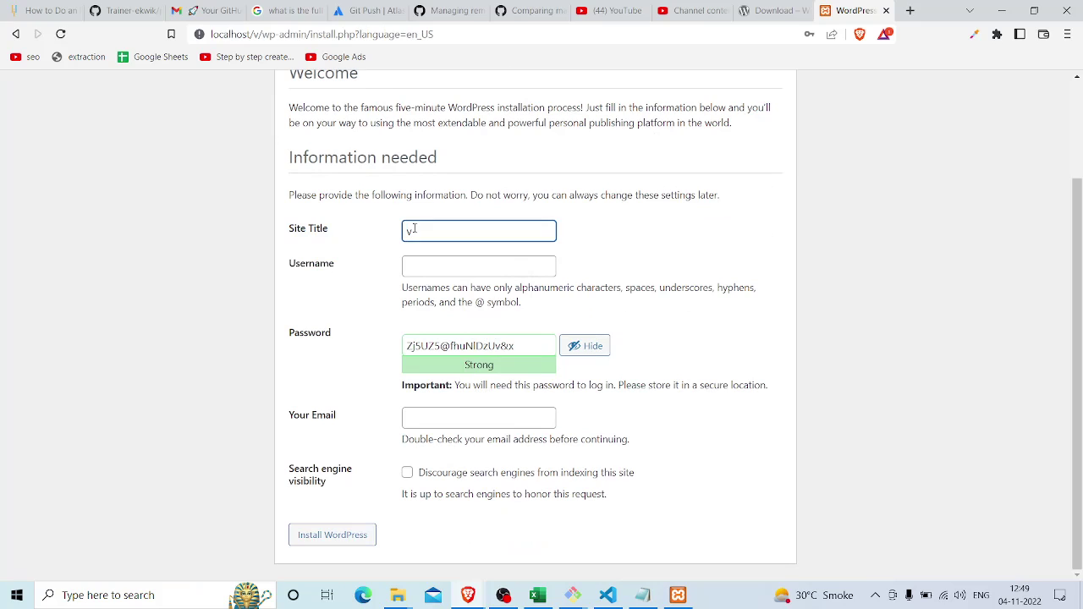
drag(353, 268, 288, 266)
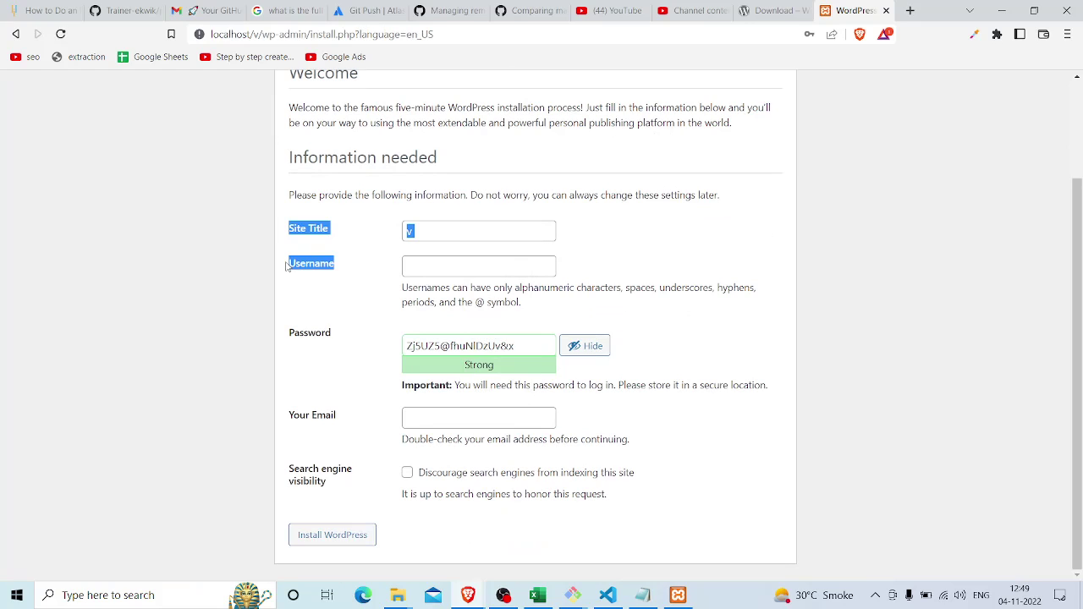
click(346, 271)
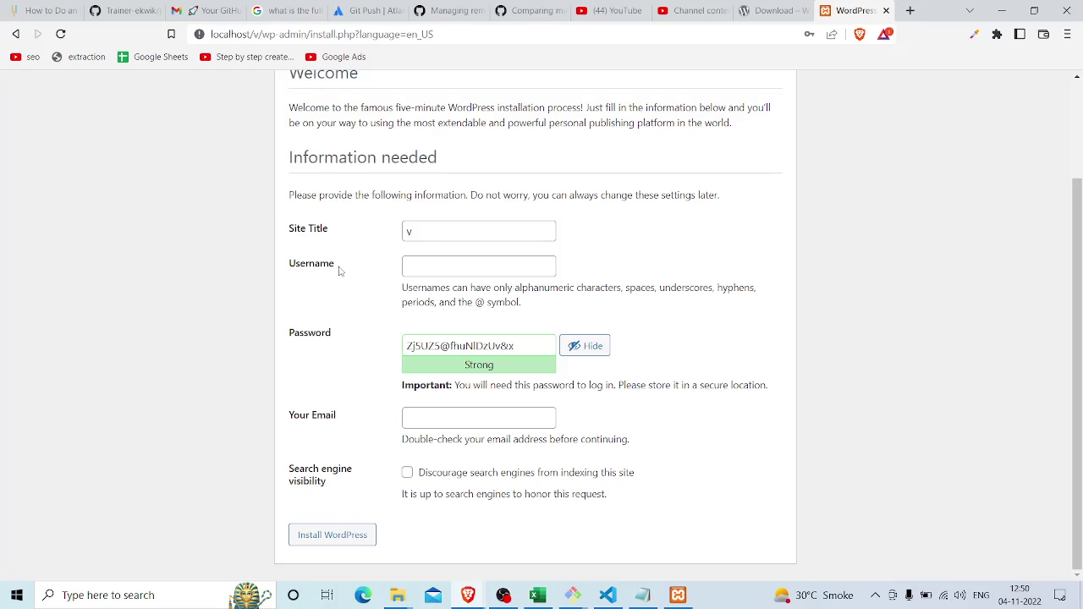
drag(341, 270, 284, 261)
click(447, 264)
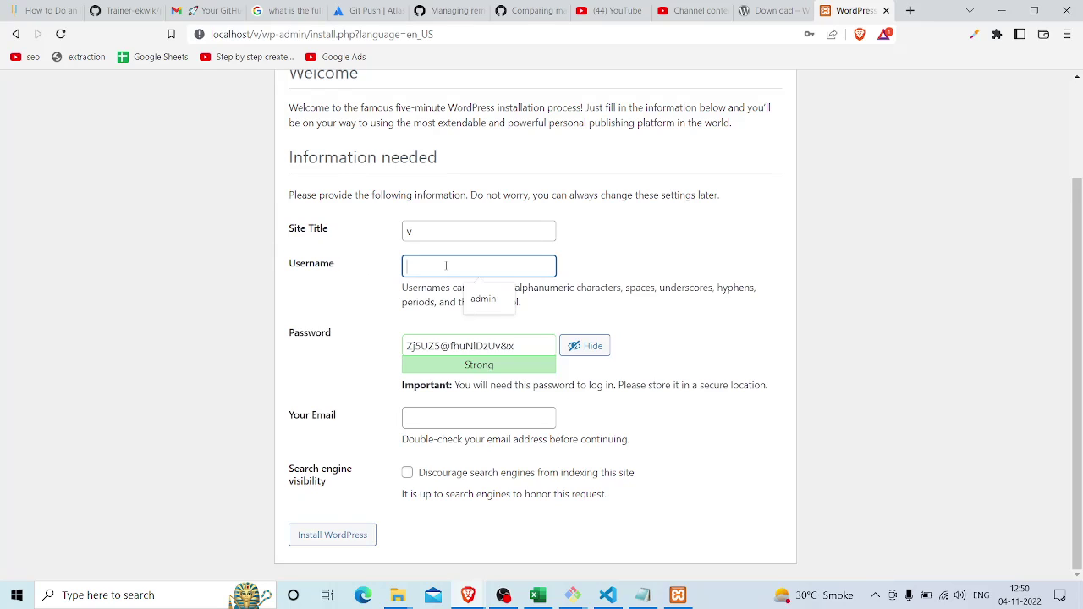
click(483, 299)
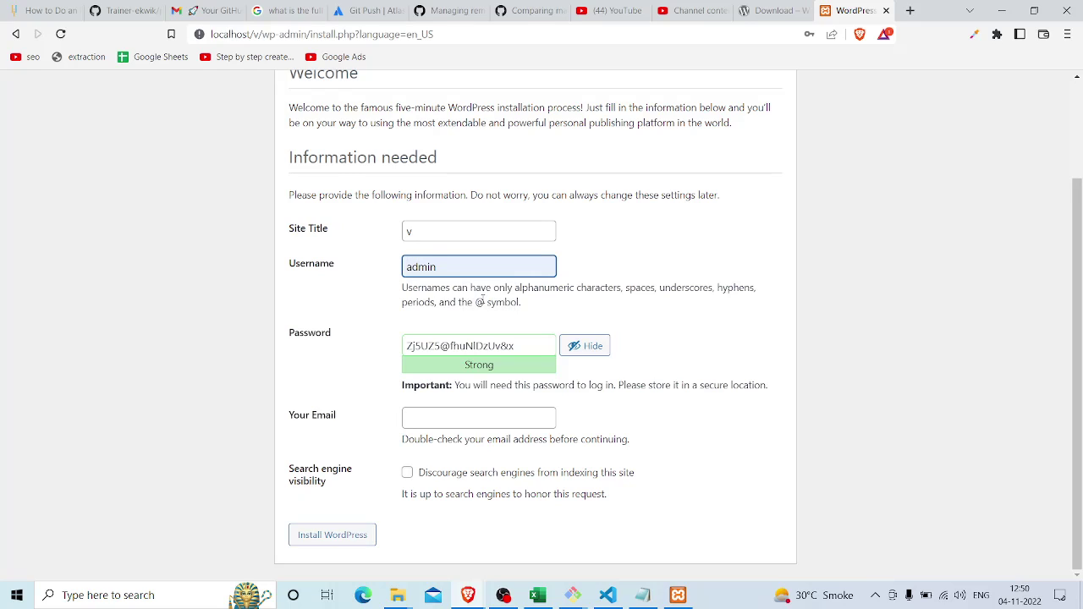
- Replace the generated admin password with a custom account password and confirm the use of a weak password
click(484, 345)
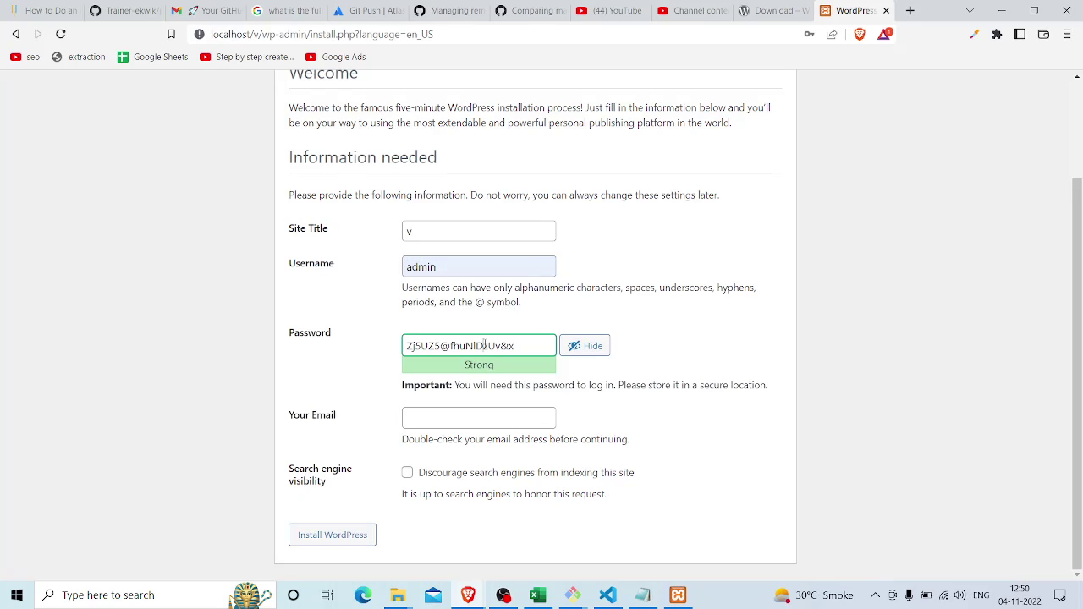
key(ctrl+a)
text(a)
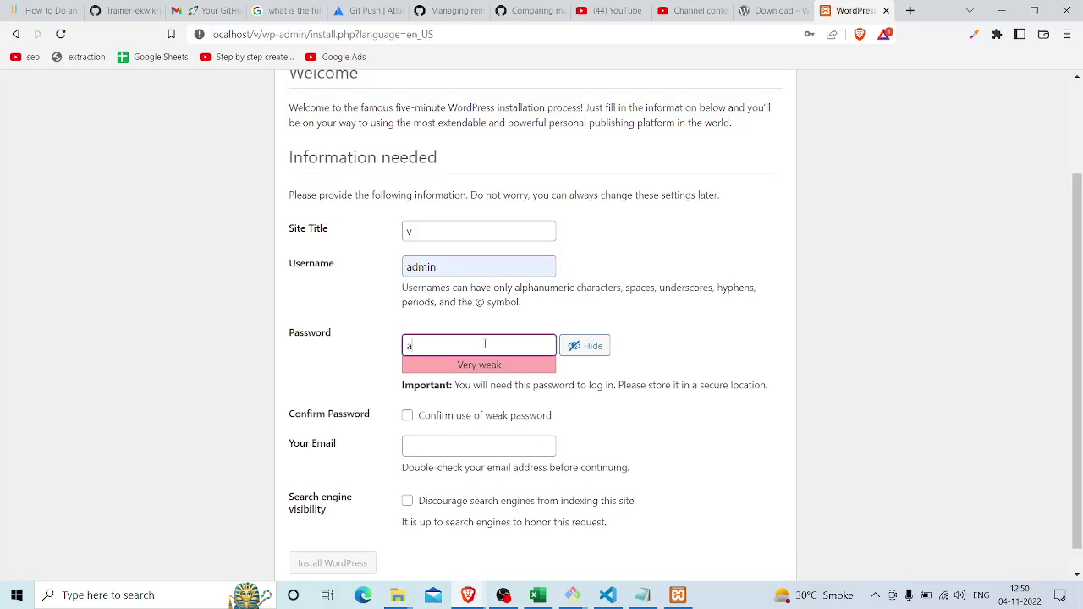
click(442, 422)
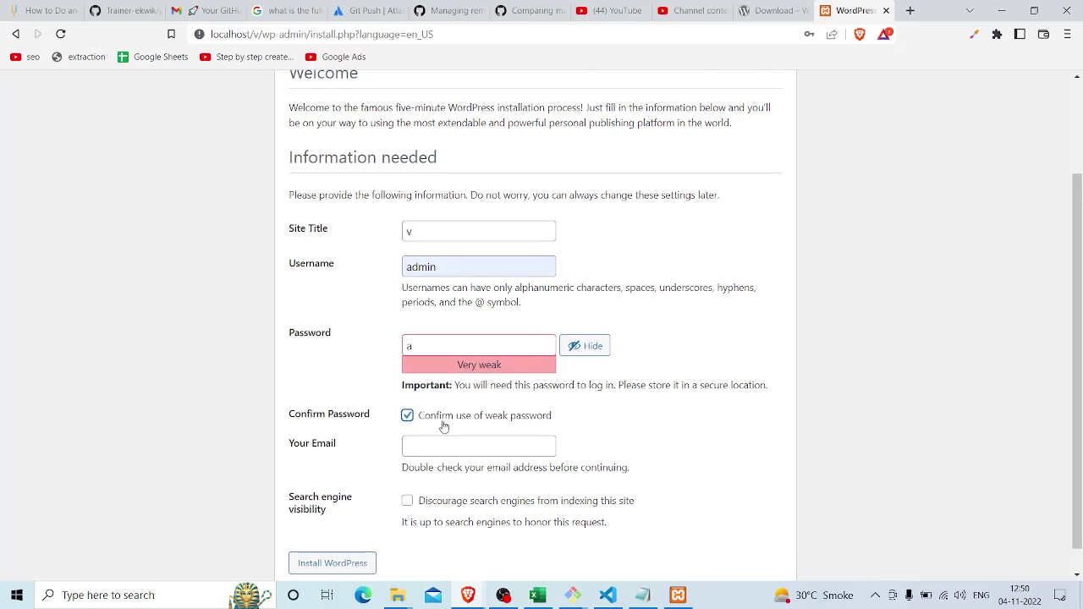
- Fill in the admin's e-mail address, discourage search engines from indexing the site, and install WordPress
scroll(443, 428, down, 1)
click(437, 420)
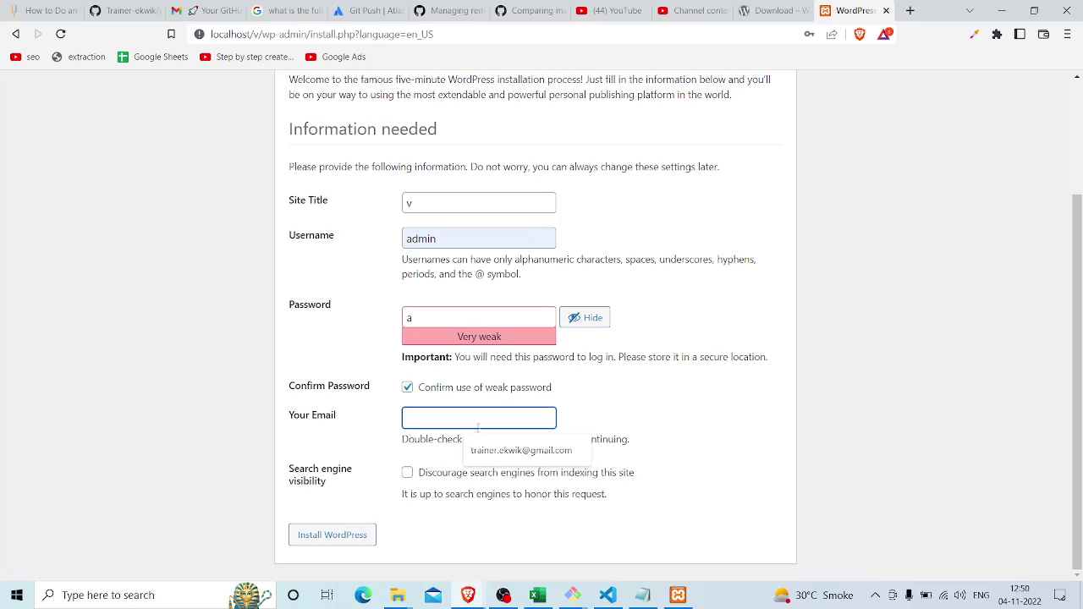
click(499, 450)
click(413, 473)
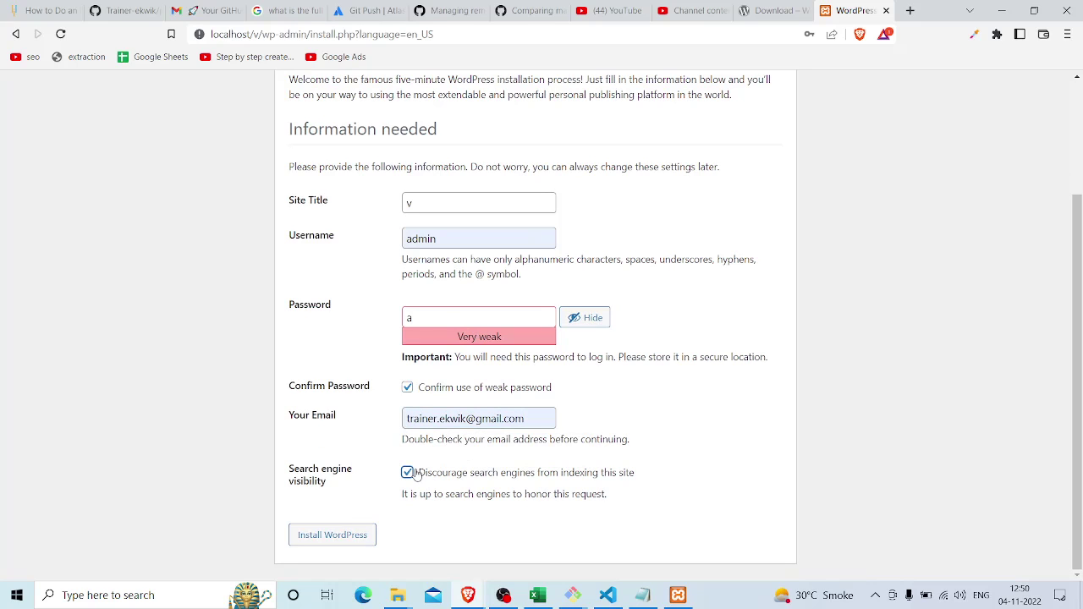
drag(328, 479, 288, 488)
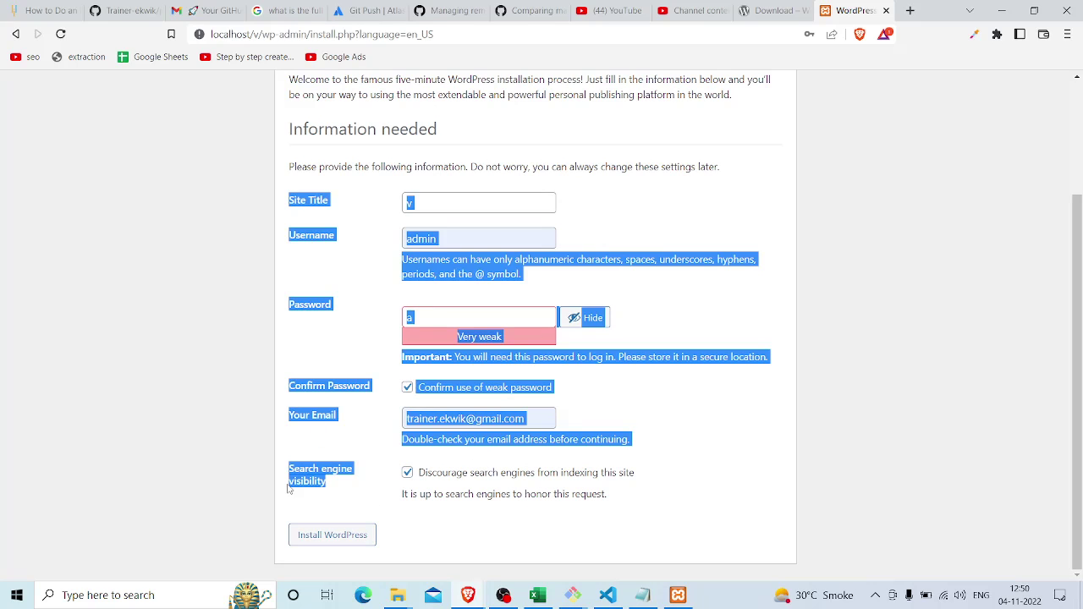
click(329, 491)
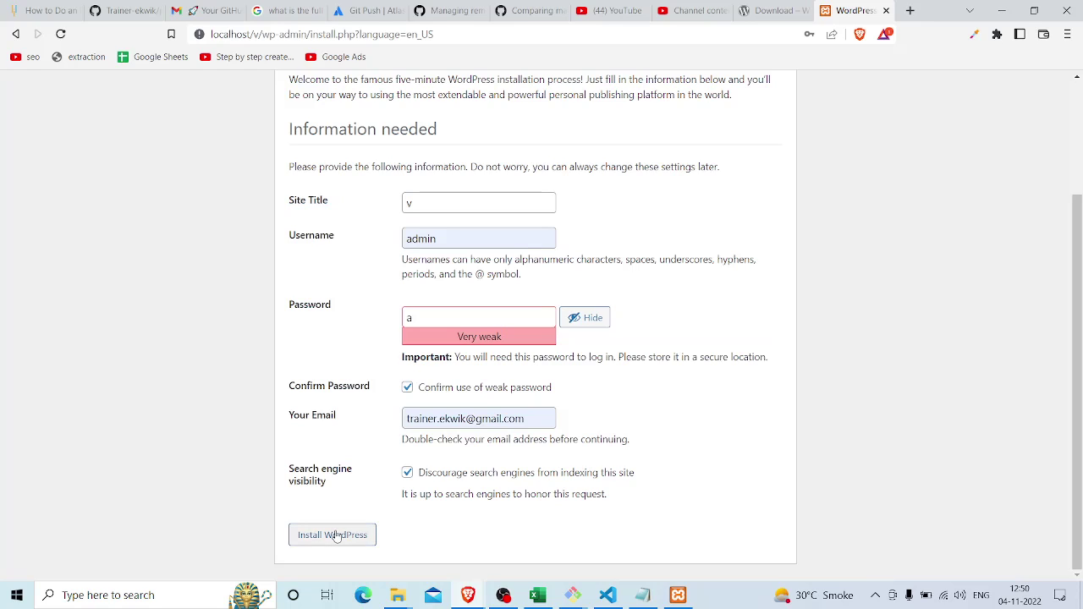
click(336, 536)
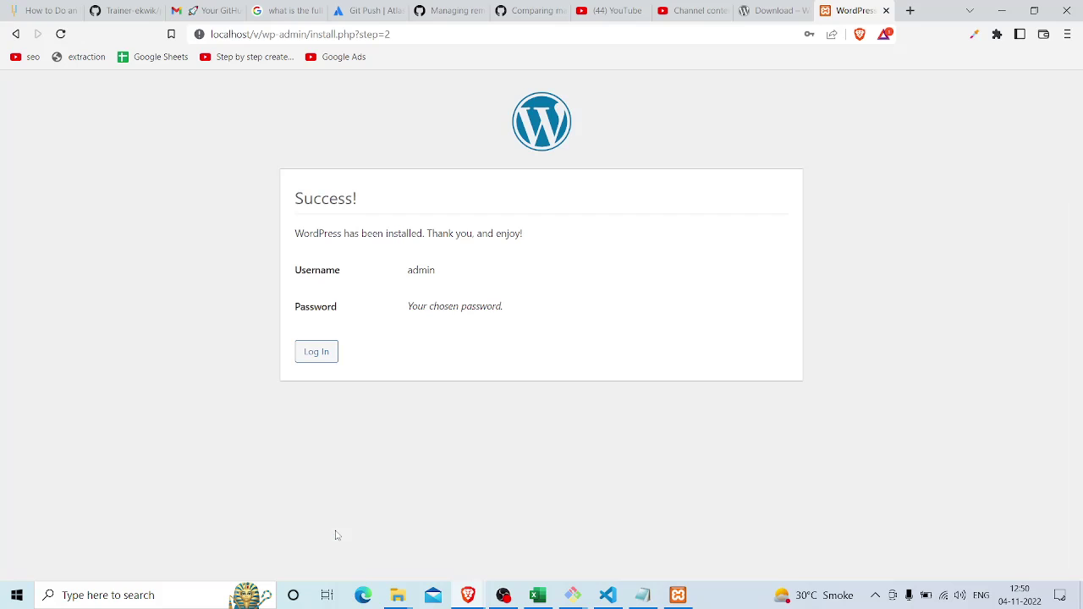
- Log in to the new WordPress site with the username admin and the account password
click(316, 355)
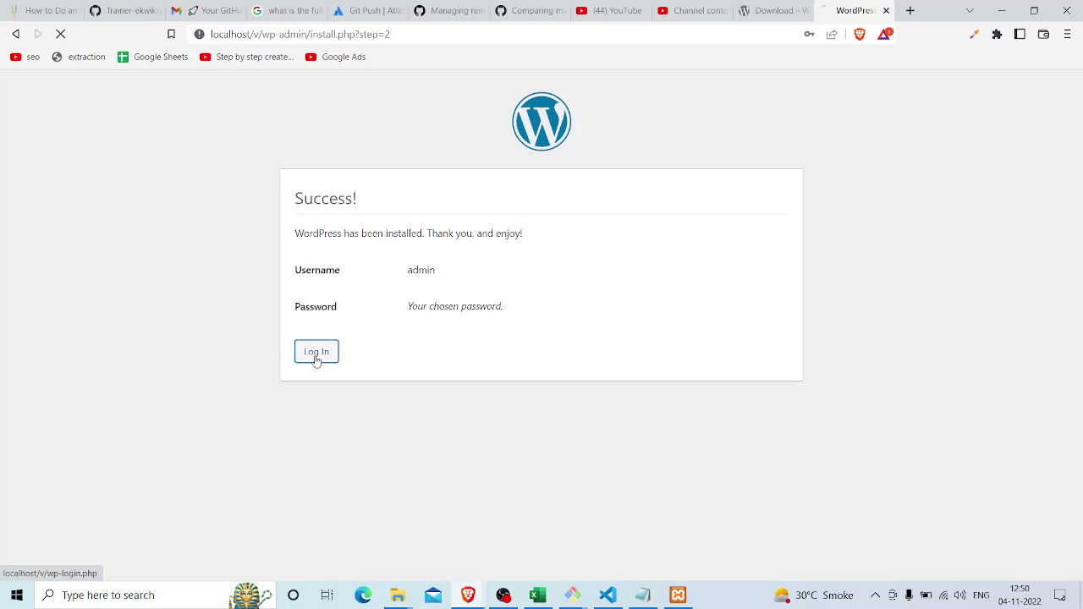
text(admin)
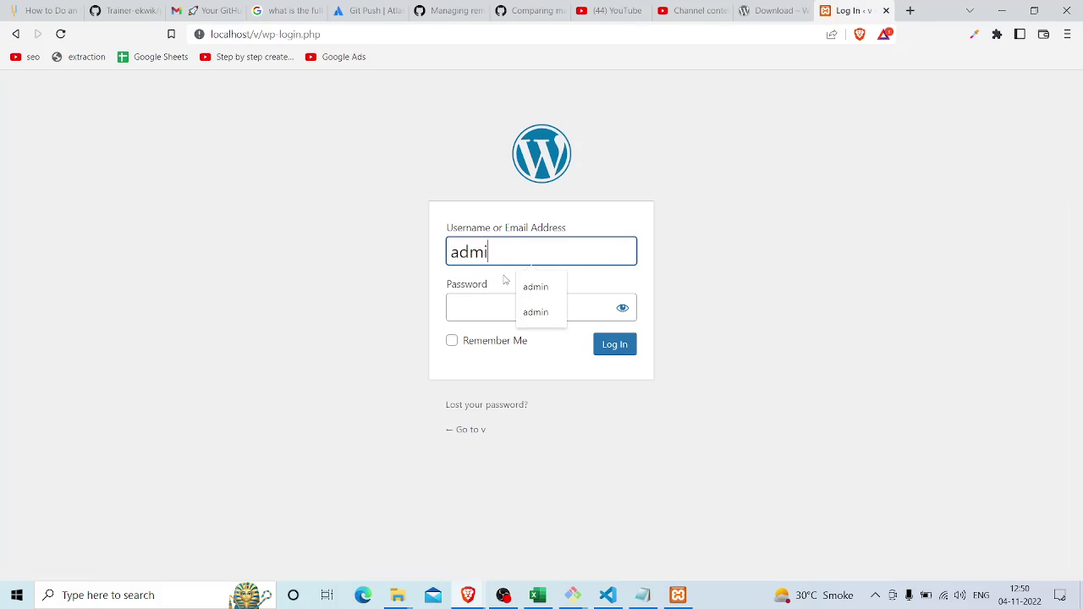
key(Tab)
text(1)
key(Return)
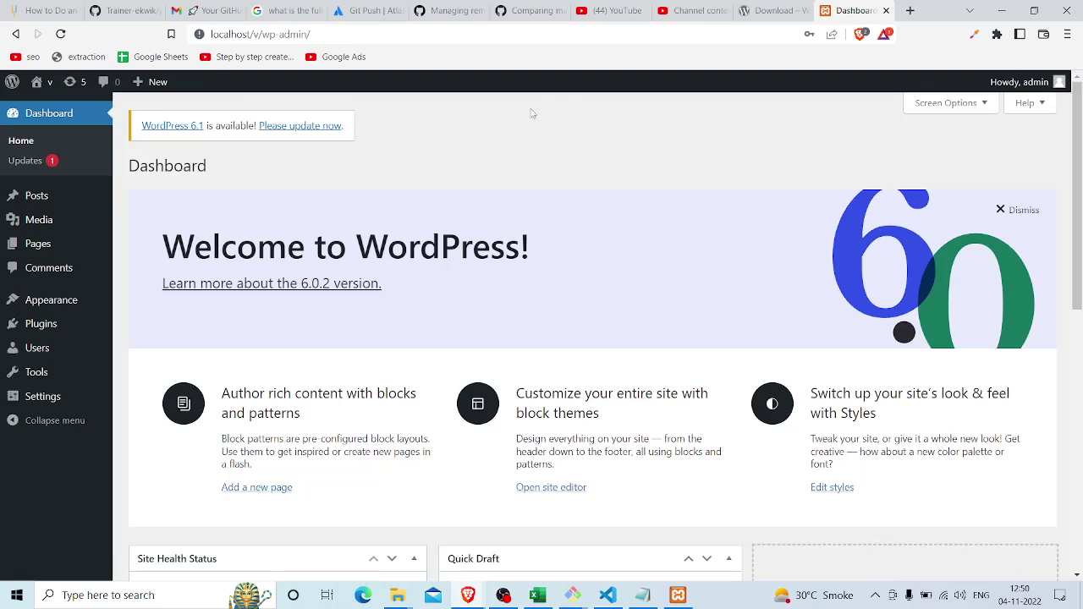
- Switch to phpMyAdmin and open the table structure of the ekwikonline database
key(alt+Tab)
key(Tab)
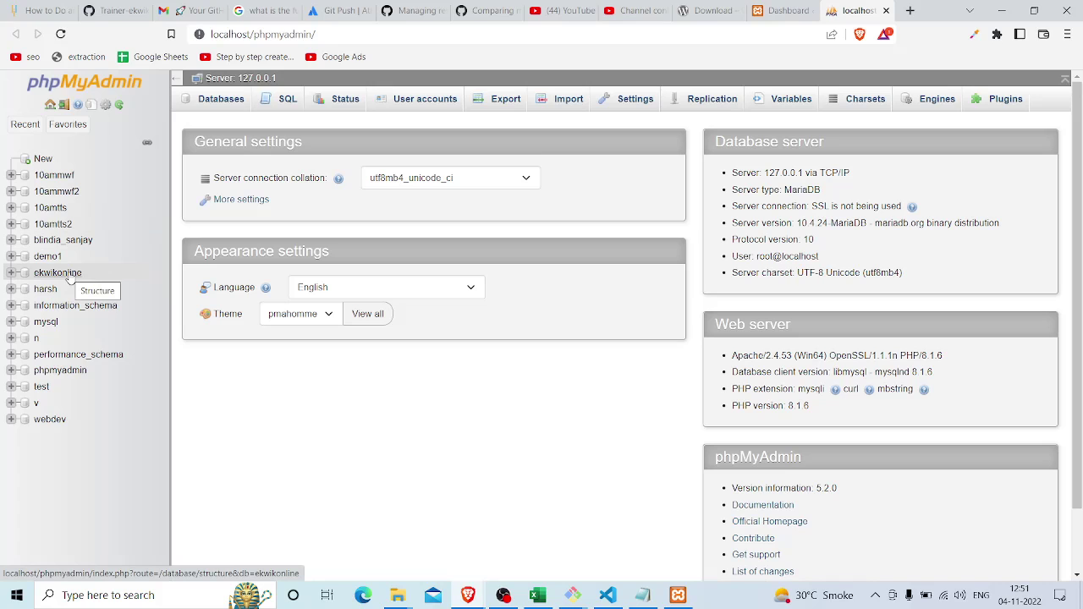
click(69, 278)
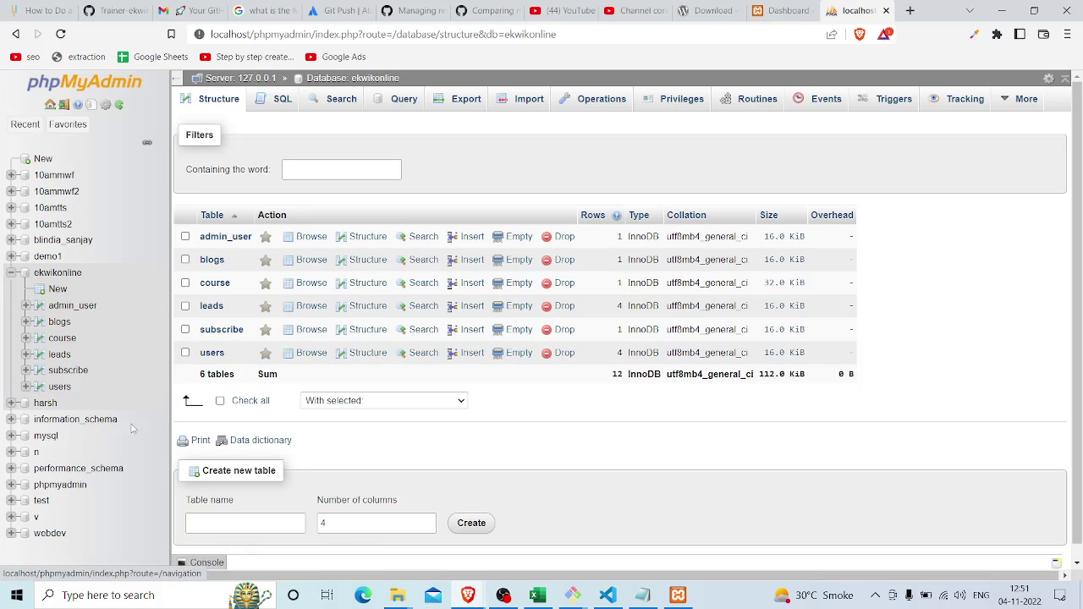
- Open the table structure of database v and look through its WordPress tables
click(28, 518)
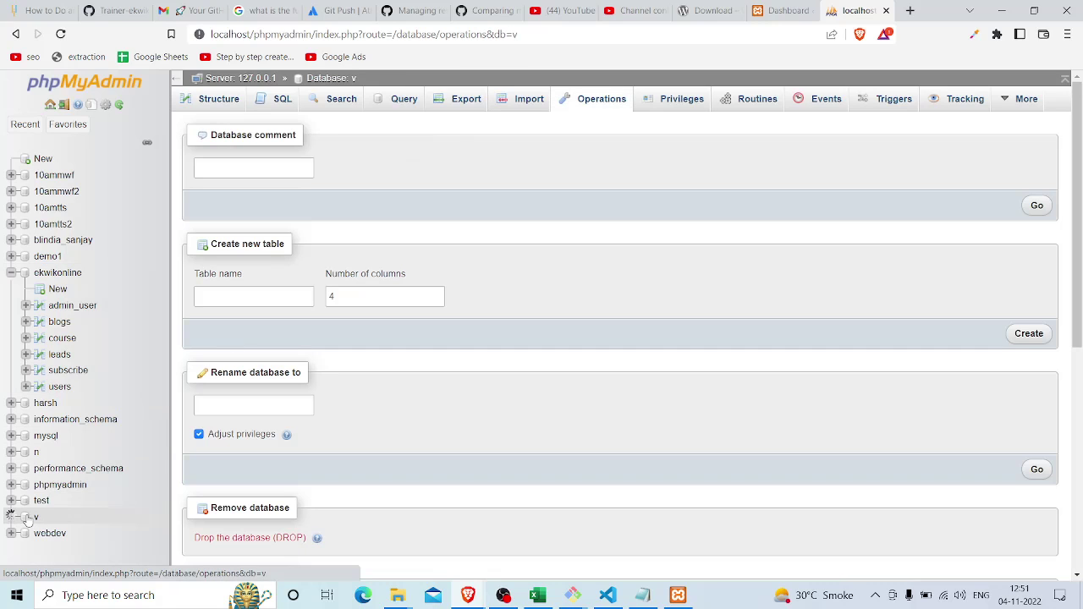
scroll(47, 448, down, 1)
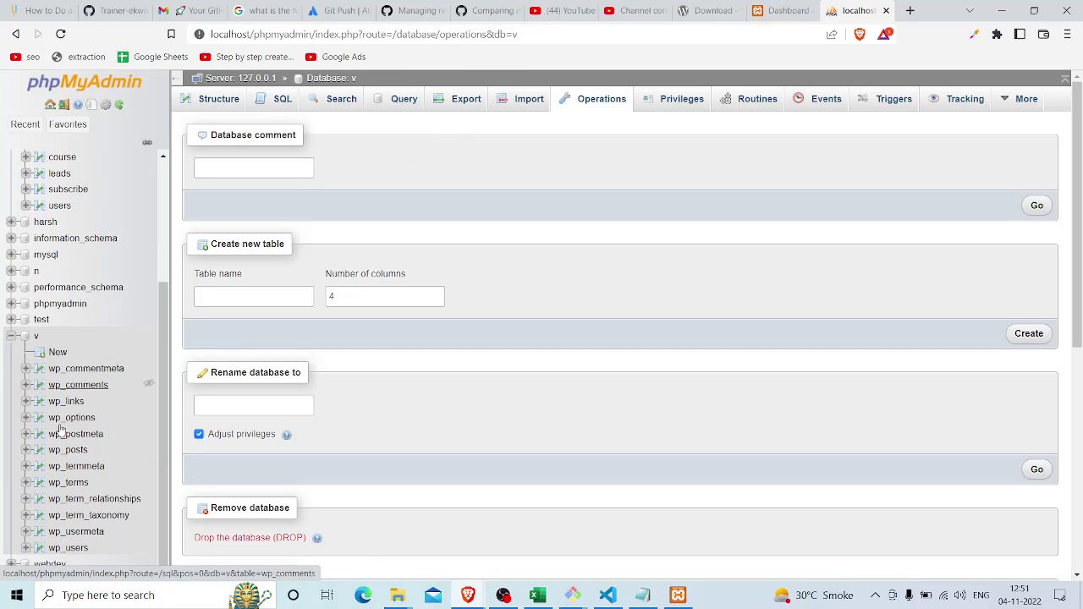
click(34, 338)
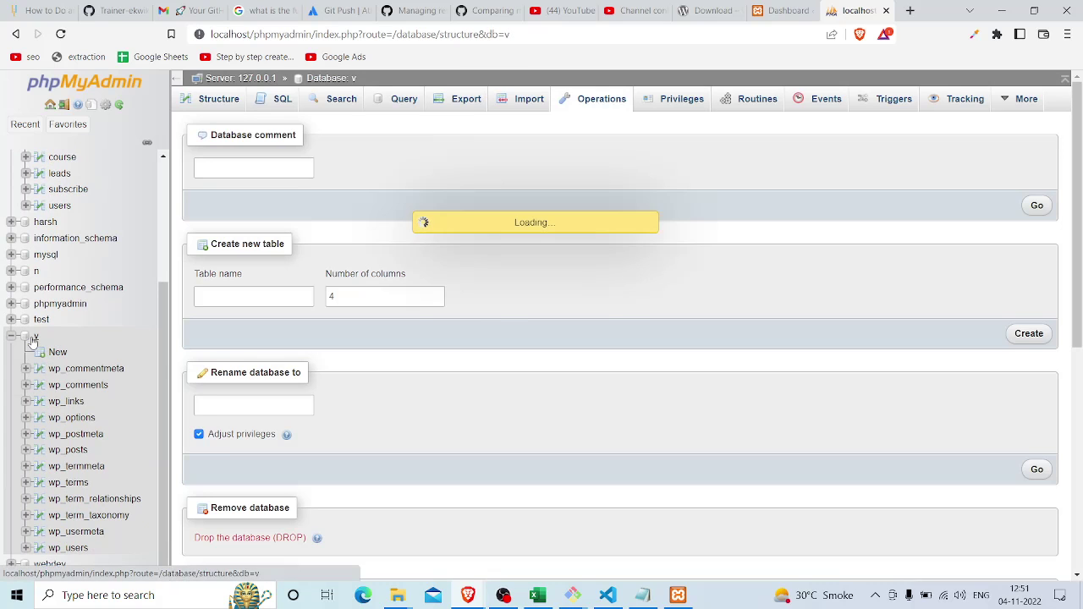
scroll(232, 290, down, 2)
scroll(232, 290, up, 2)
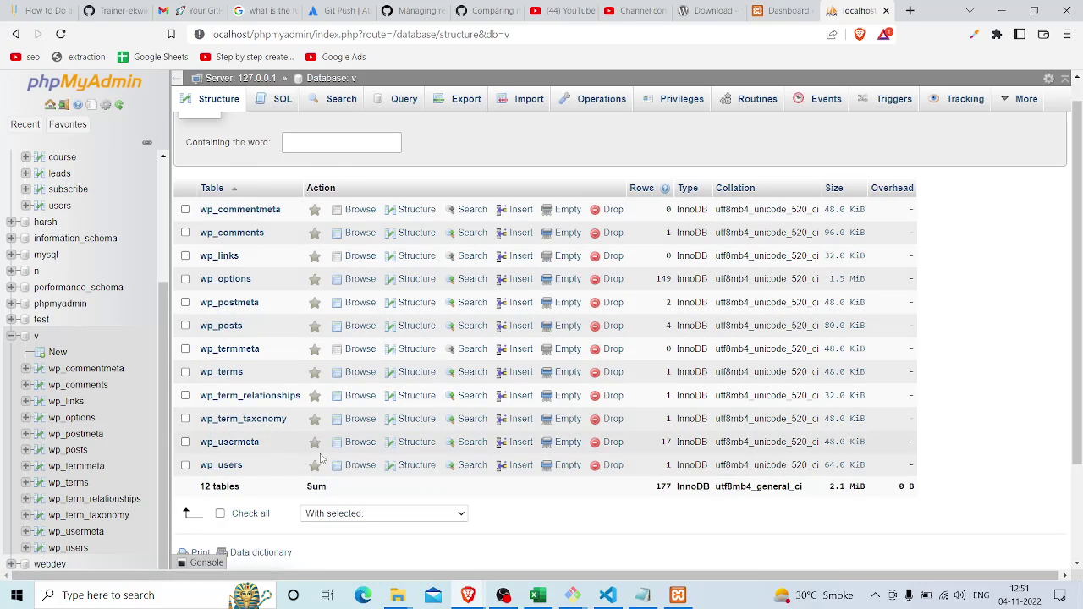
- From the WordPress dashboard, open the site's front end in a separate browser window and look over its home page
key(alt+Tab)
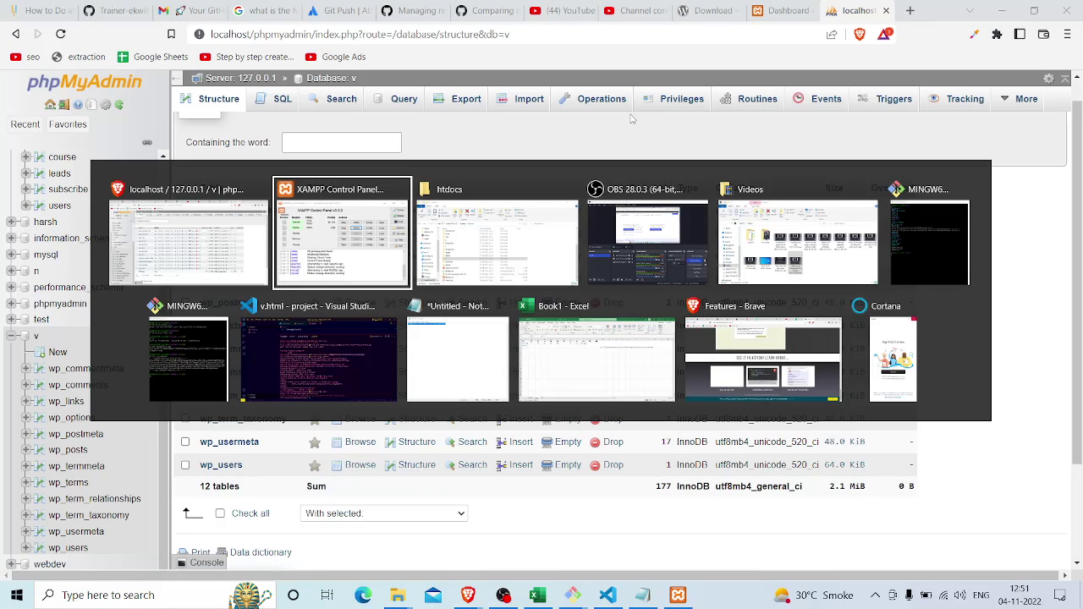
key(alt+shift+Tab)
key(ctrl+shift+Tab)
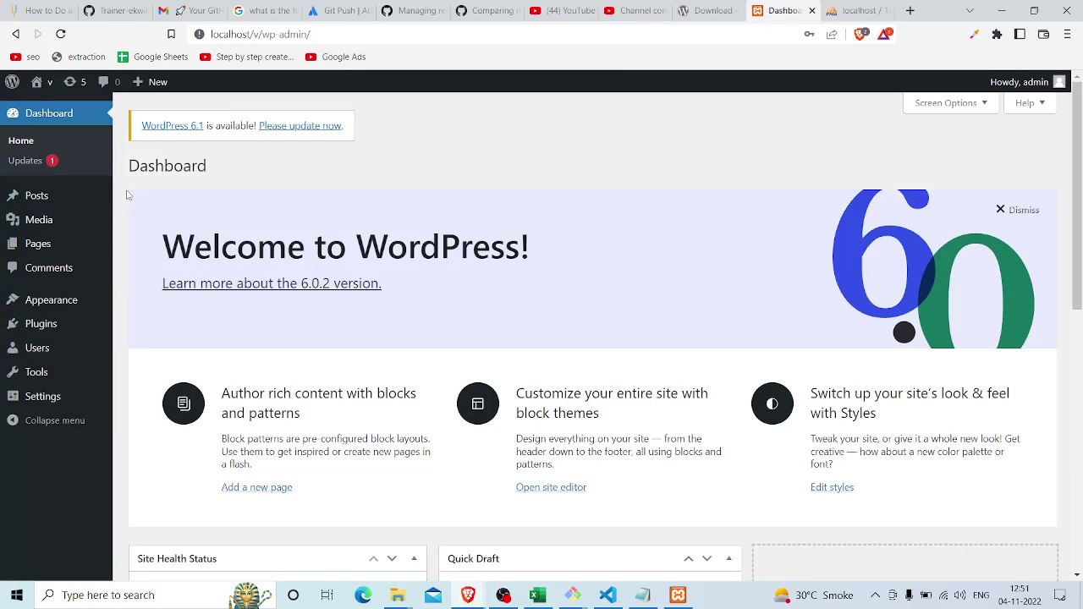
right_click(48, 81)
click(61, 92)
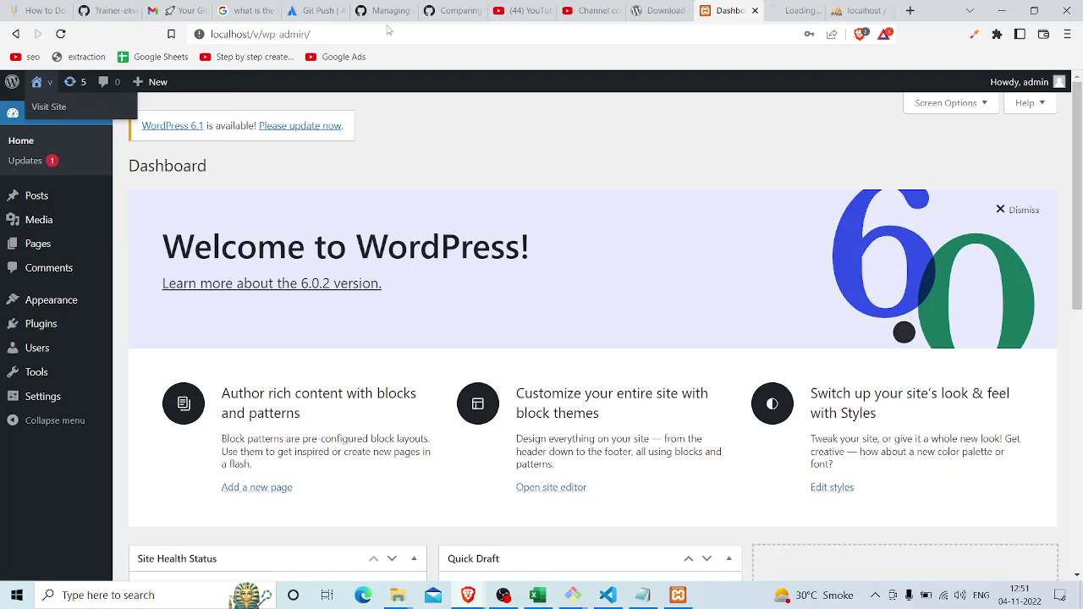
click(791, 11)
drag(791, 11, 446, 157)
scroll(392, 180, down, 4)
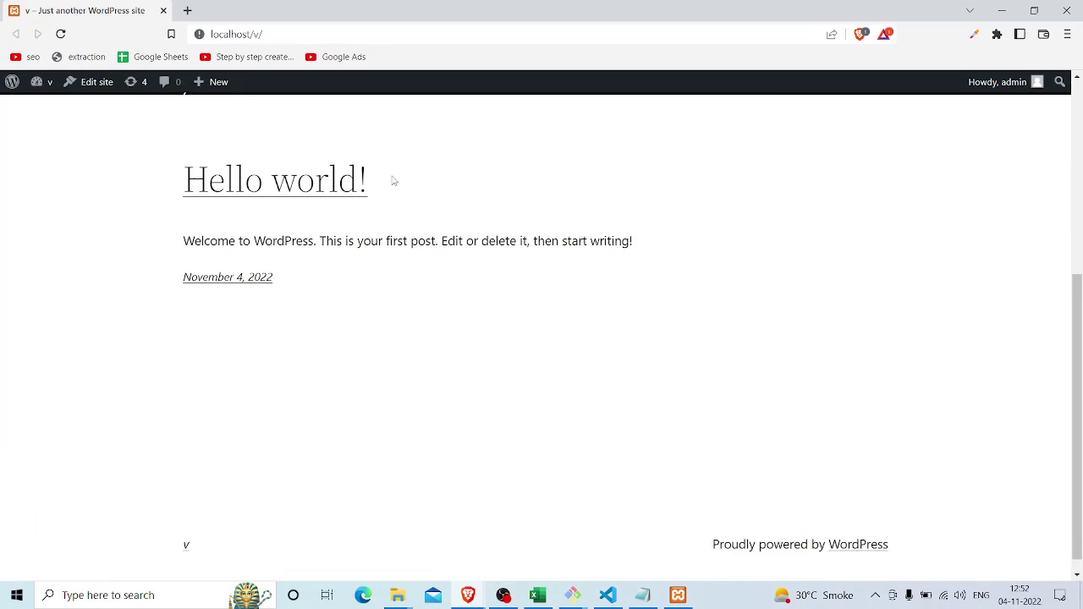
scroll(392, 180, up, 3)
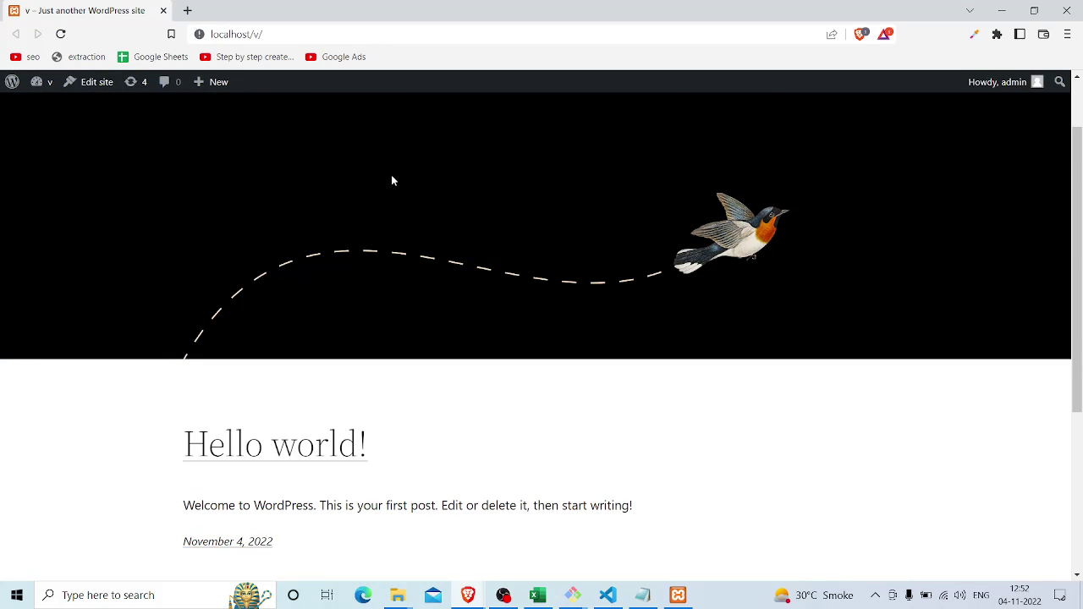
scroll(392, 180, down, 1)
scroll(393, 181, down, 2)
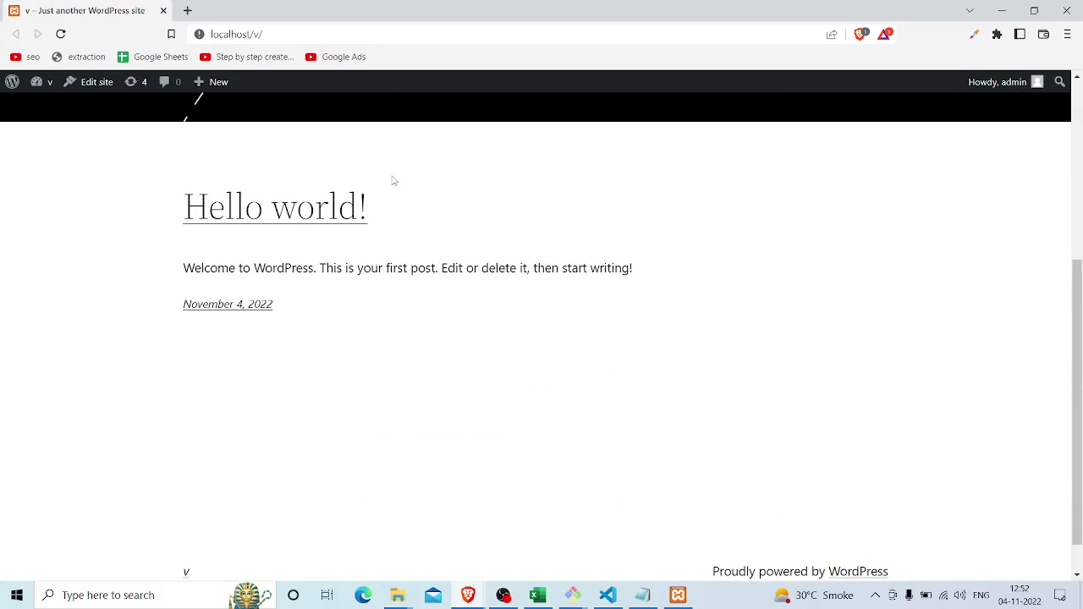
scroll(340, 189, up, 4)
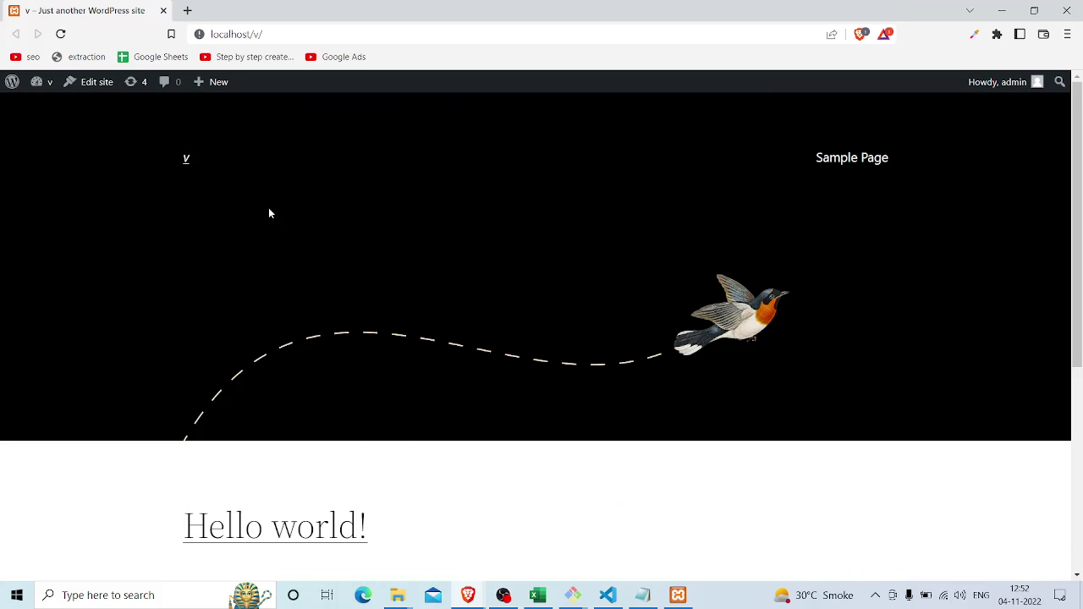
- Go back to the WordPress admin area and open the page for adding new themes
mouse_move(41, 83)
click(16, 82)
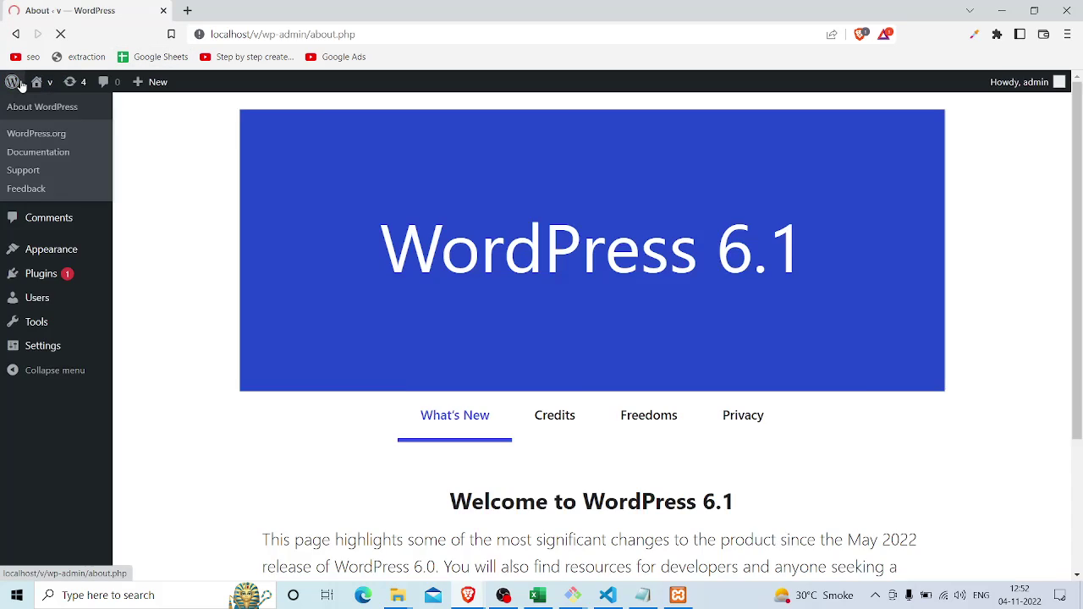
mouse_move(46, 251)
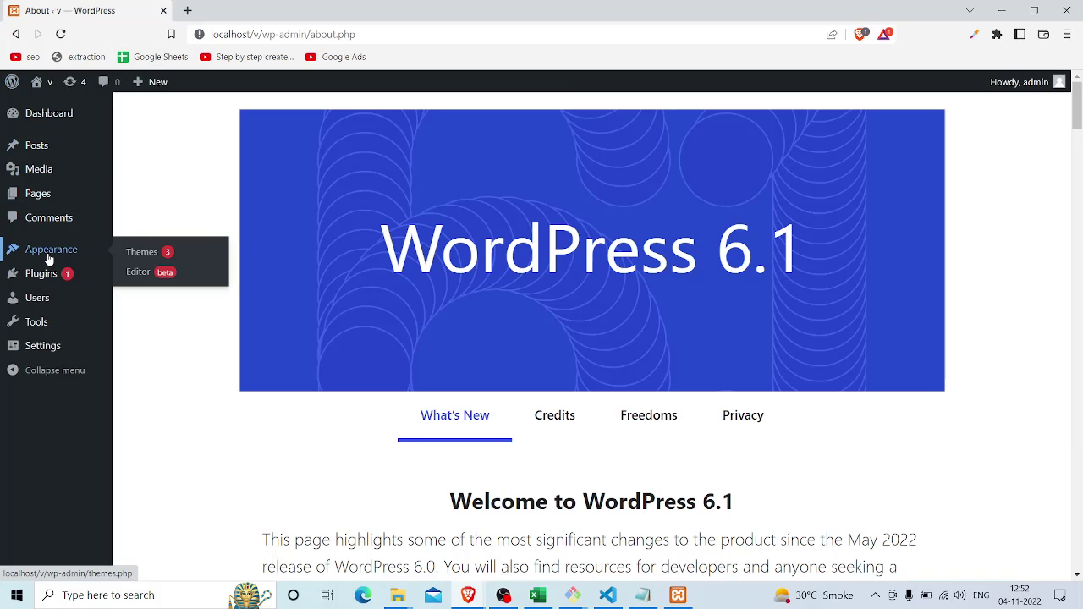
click(131, 252)
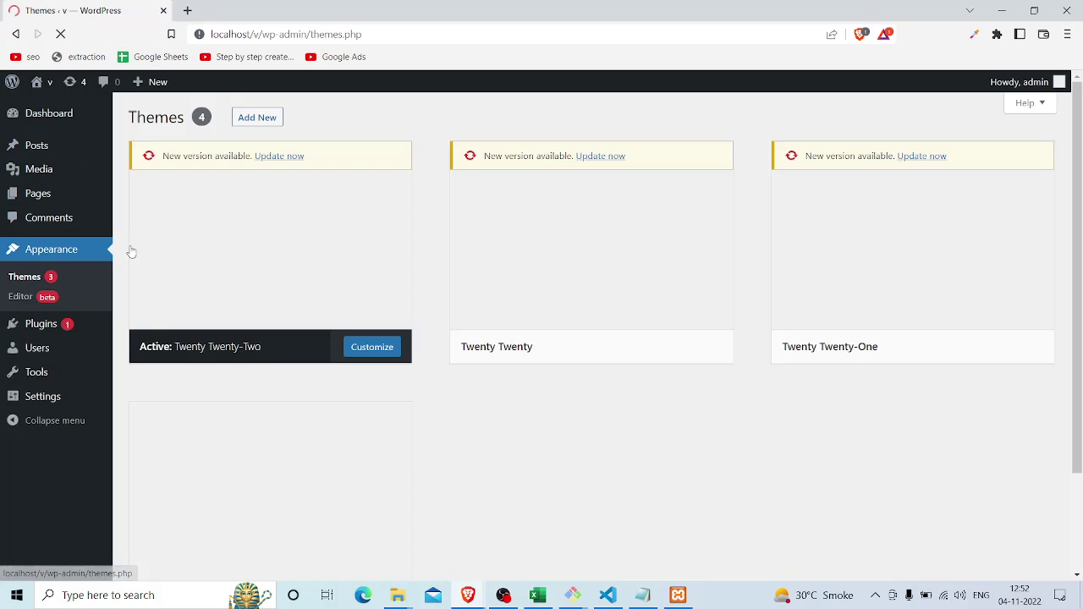
scroll(459, 363, down, 3)
click(540, 363)
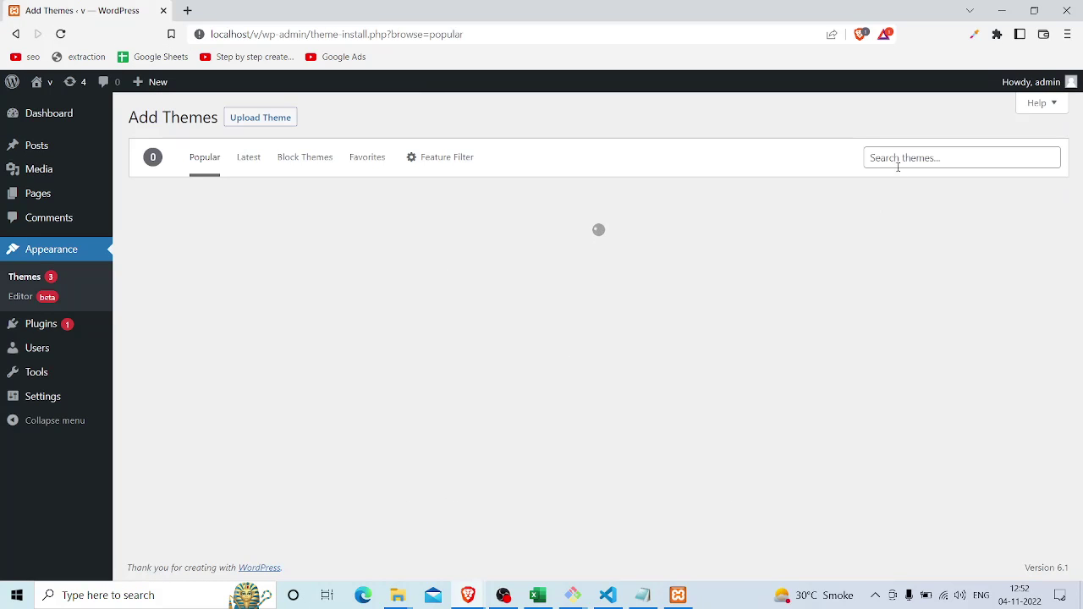
- Install the Astra theme from the popular themes
click(898, 167)
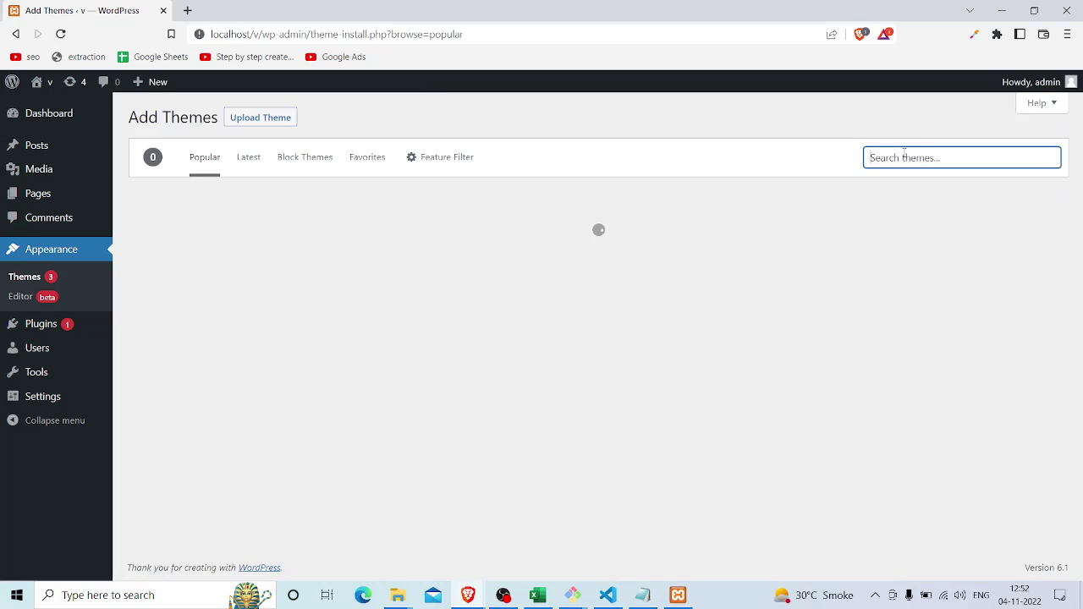
scroll(639, 193, down, 4)
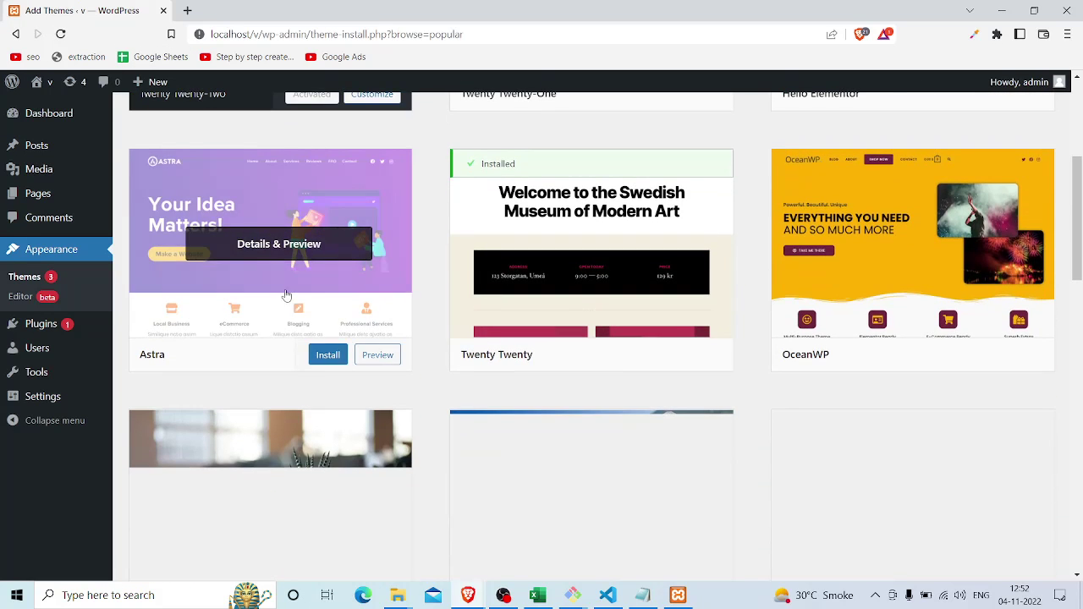
click(327, 356)
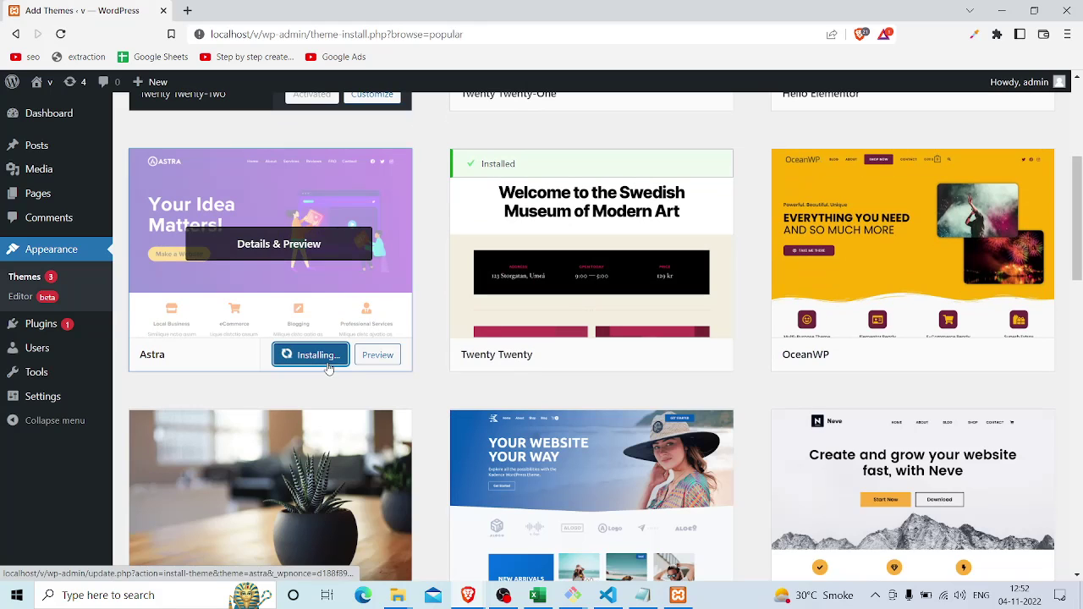